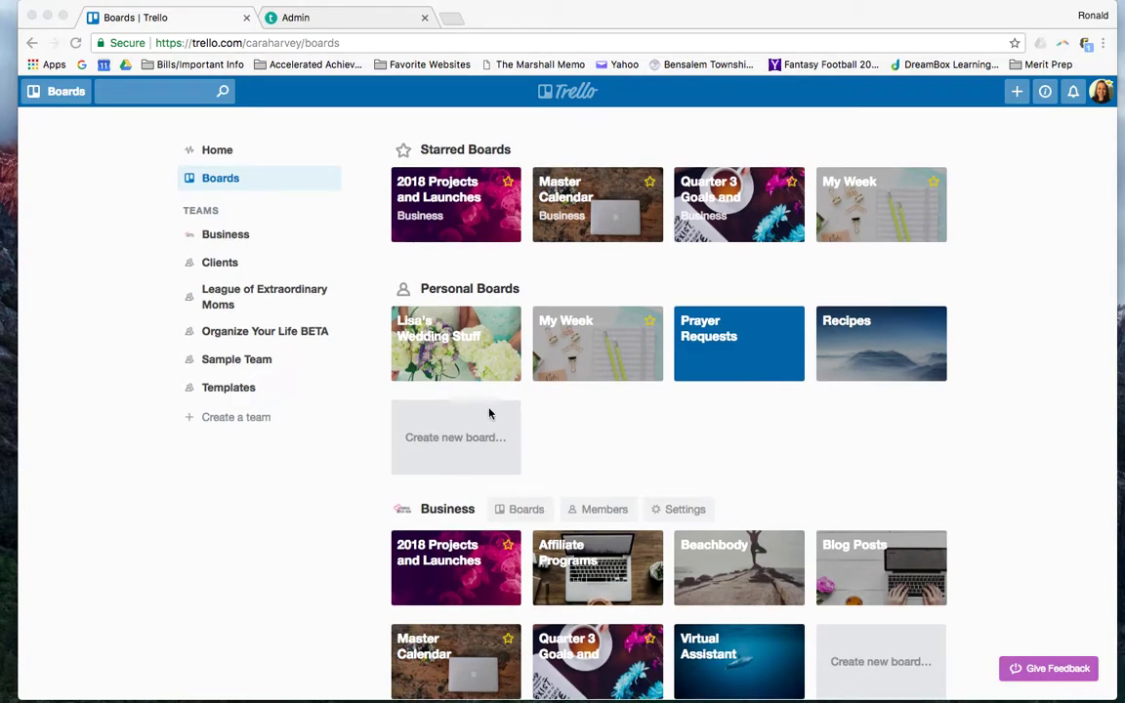
Create a new private personal board titled 'Sample Board'
{"action": "scroll", "coordinate": [439, 366], "scroll_direction": "down", "scroll_amount": 3}
{"action": "scroll", "coordinate": [442, 310], "scroll_direction": "down", "scroll_amount": 4}
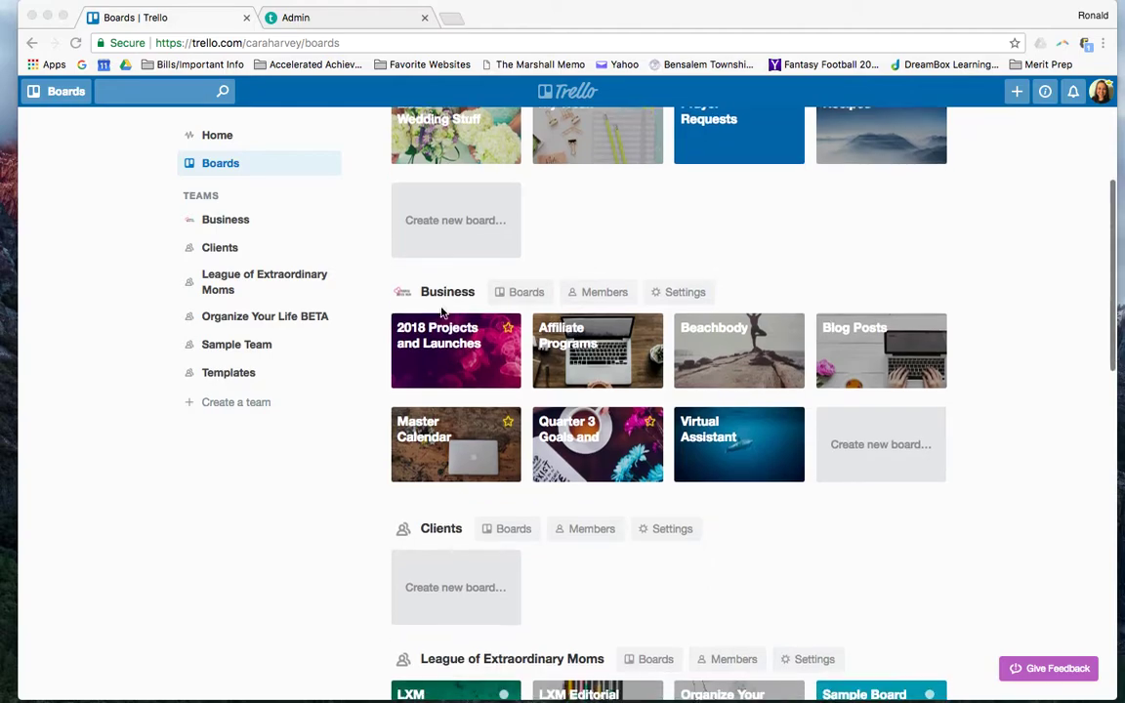
{"action": "scroll", "coordinate": [485, 410], "scroll_direction": "down", "scroll_amount": 1}
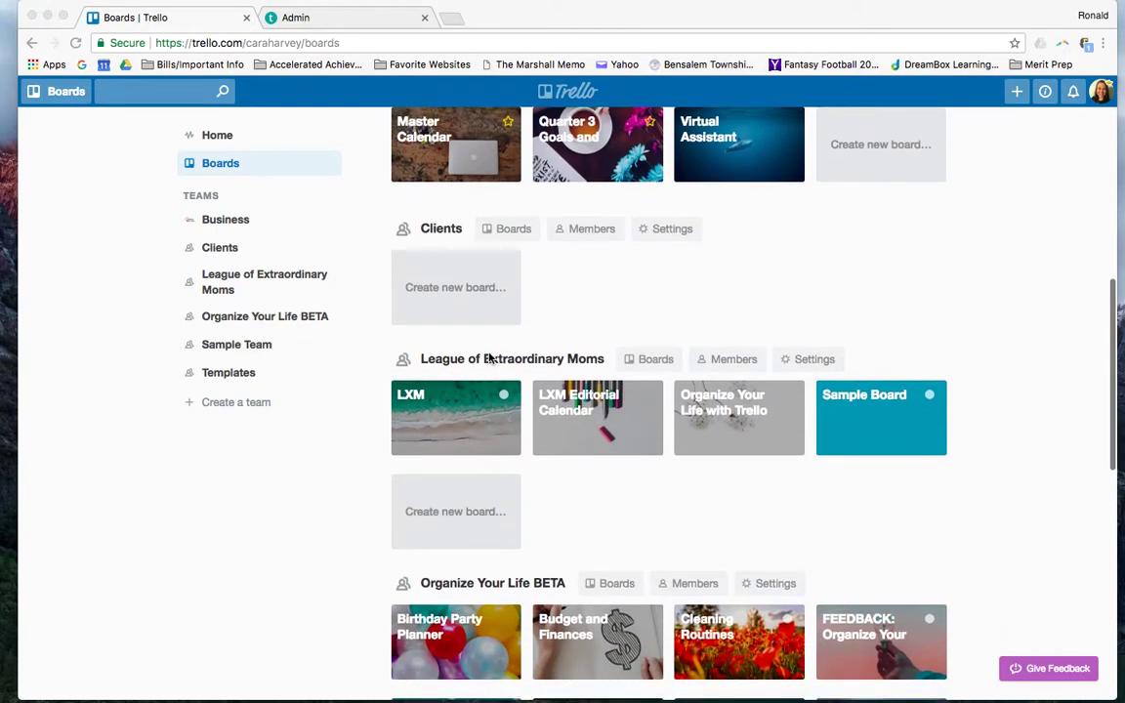
{"action": "scroll", "coordinate": [483, 380], "scroll_direction": "down", "scroll_amount": 3}
{"action": "scroll", "coordinate": [484, 381], "scroll_direction": "down", "scroll_amount": 2}
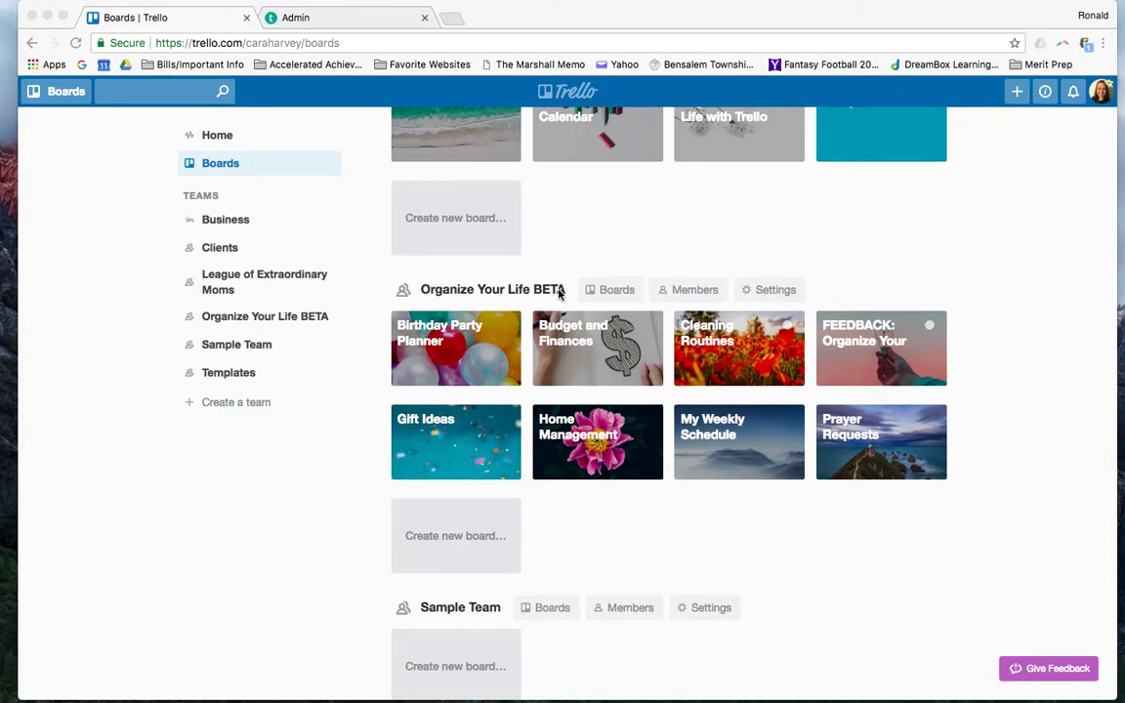
{"action": "scroll", "coordinate": [506, 377], "scroll_direction": "down", "scroll_amount": 5}
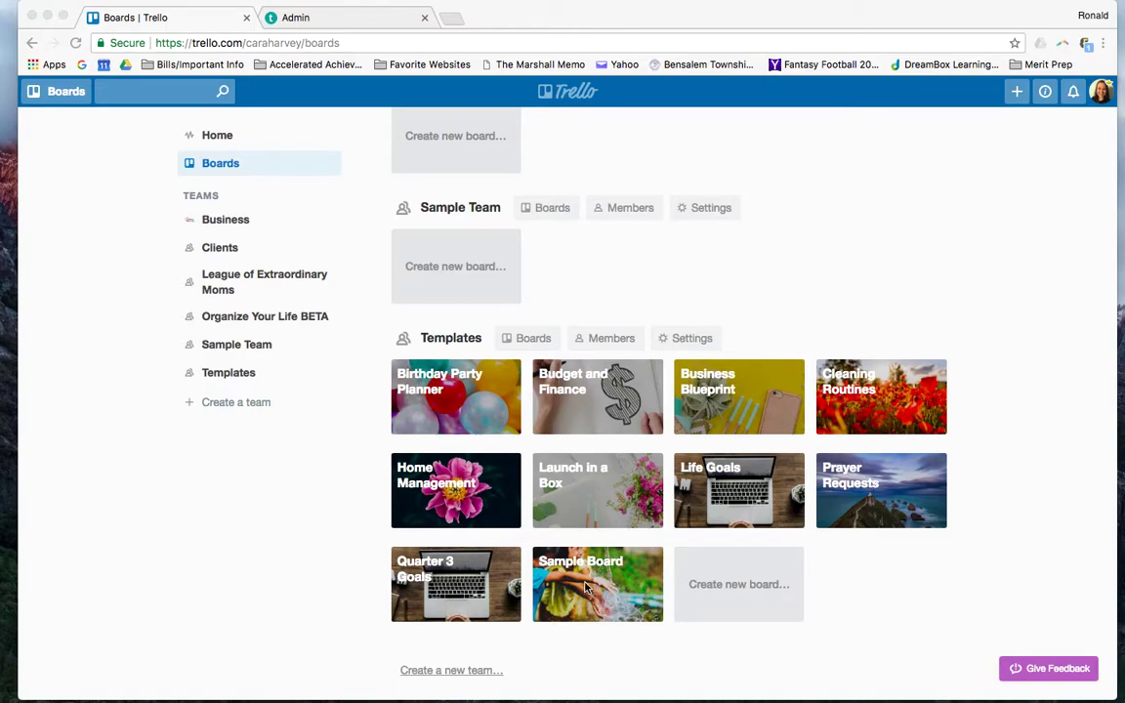
{"action": "scroll", "coordinate": [592, 409], "scroll_direction": "up", "scroll_amount": 15}
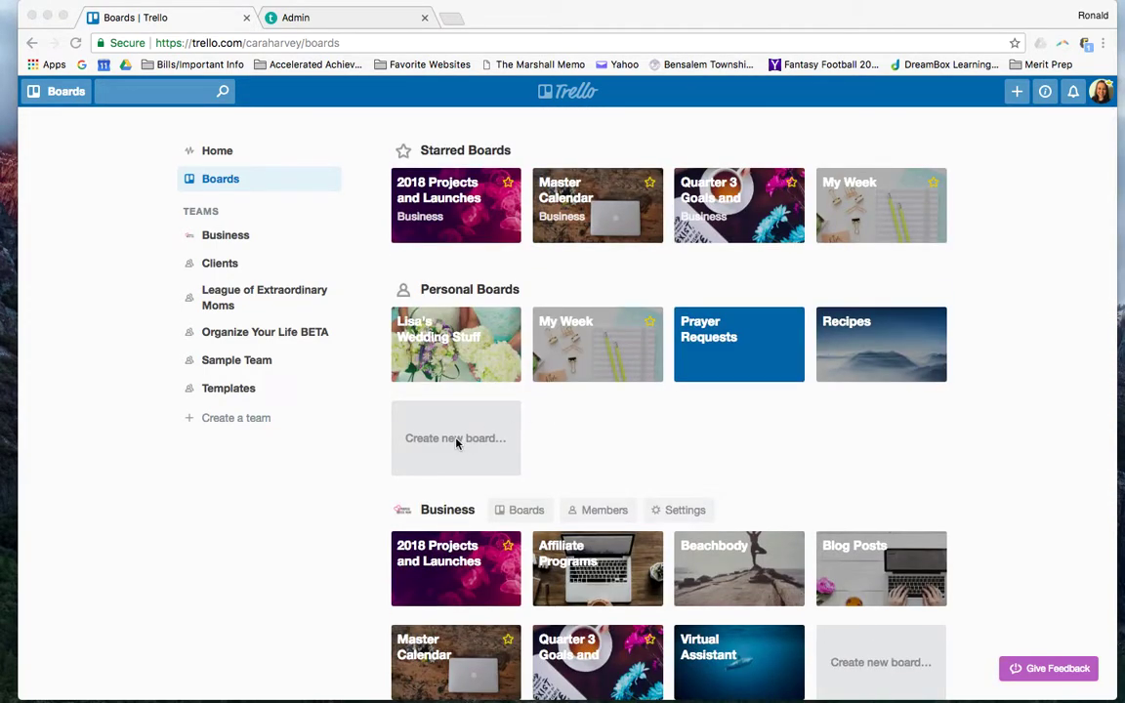
{"action": "left_click", "coordinate": [455, 437]}
{"action": "left_click", "coordinate": [464, 444]}
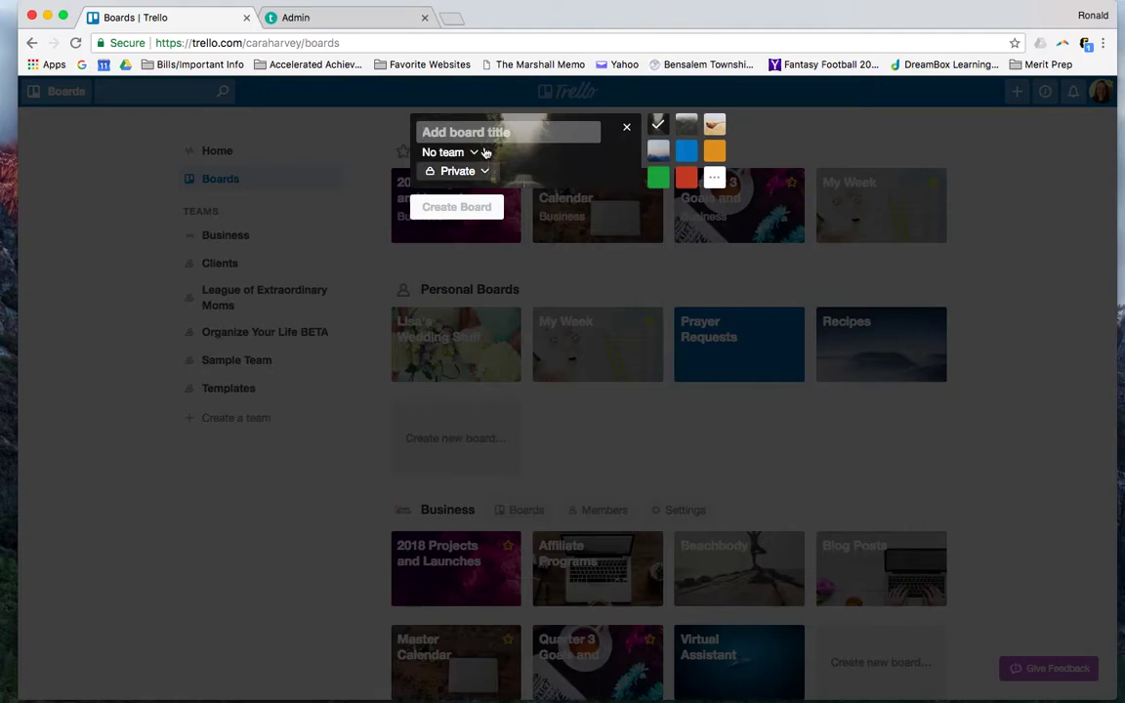
{"action": "type", "text": "Sample Board"}
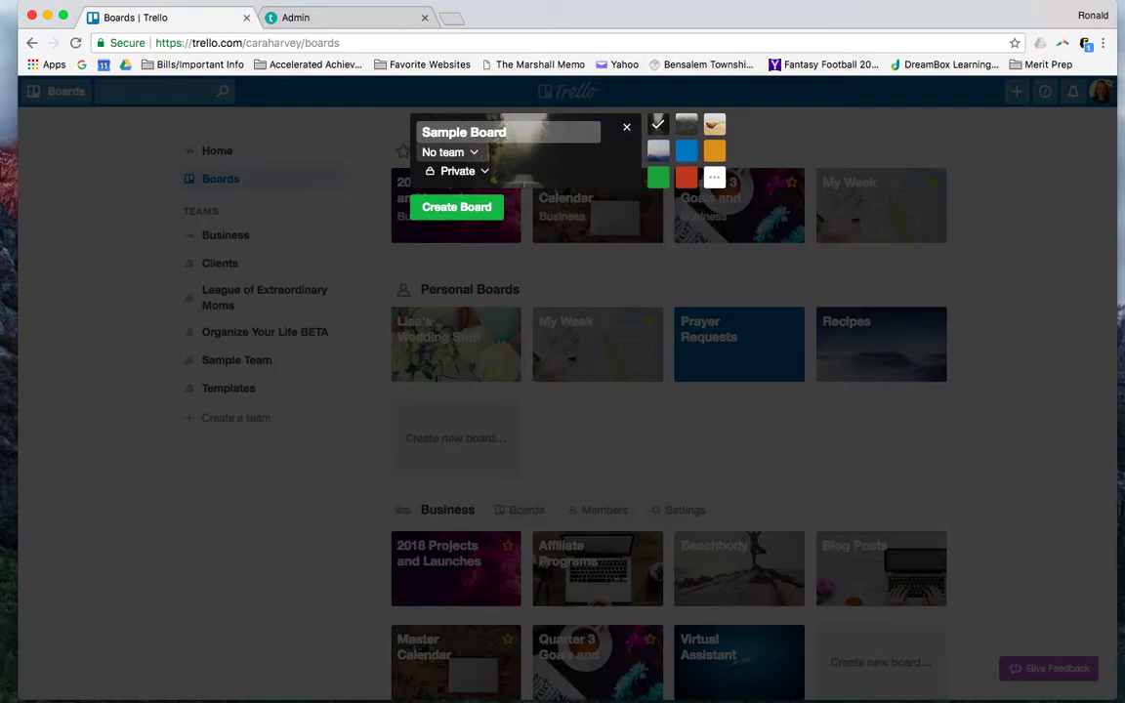
{"action": "key", "text": "Return"}
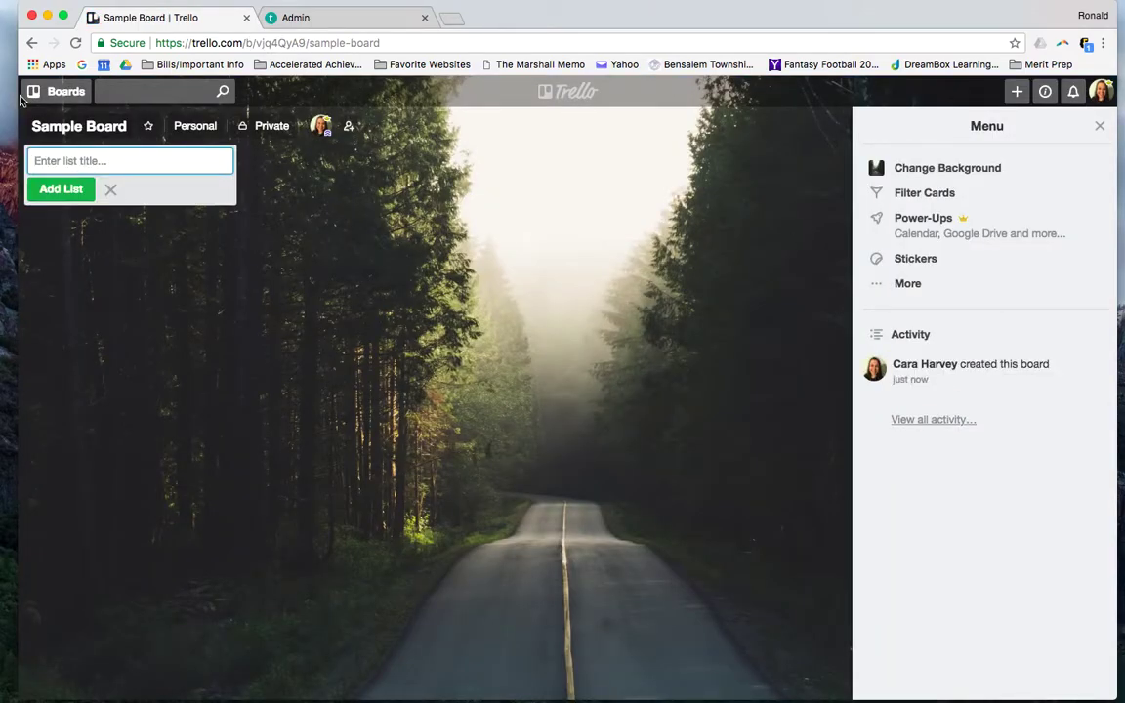
Go back to the Boards page and confirm Sample Board is listed under personal boards
{"action": "left_click", "coordinate": [559, 100]}
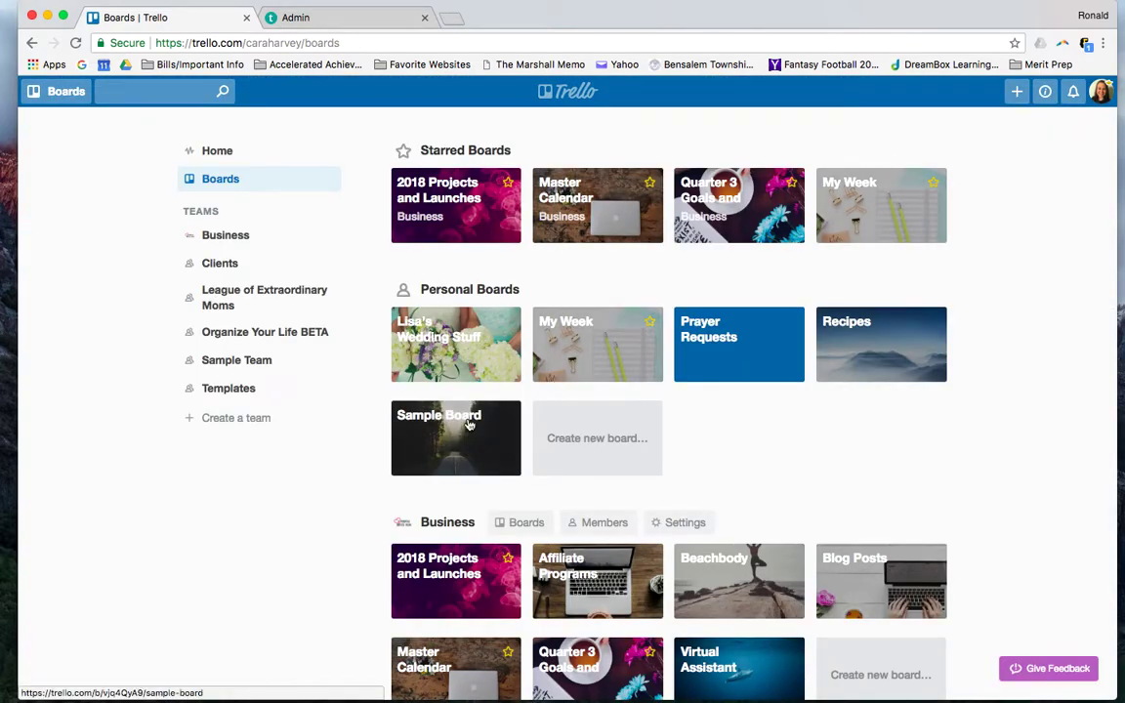
{"action": "scroll", "coordinate": [510, 420], "scroll_direction": "down", "scroll_amount": 5}
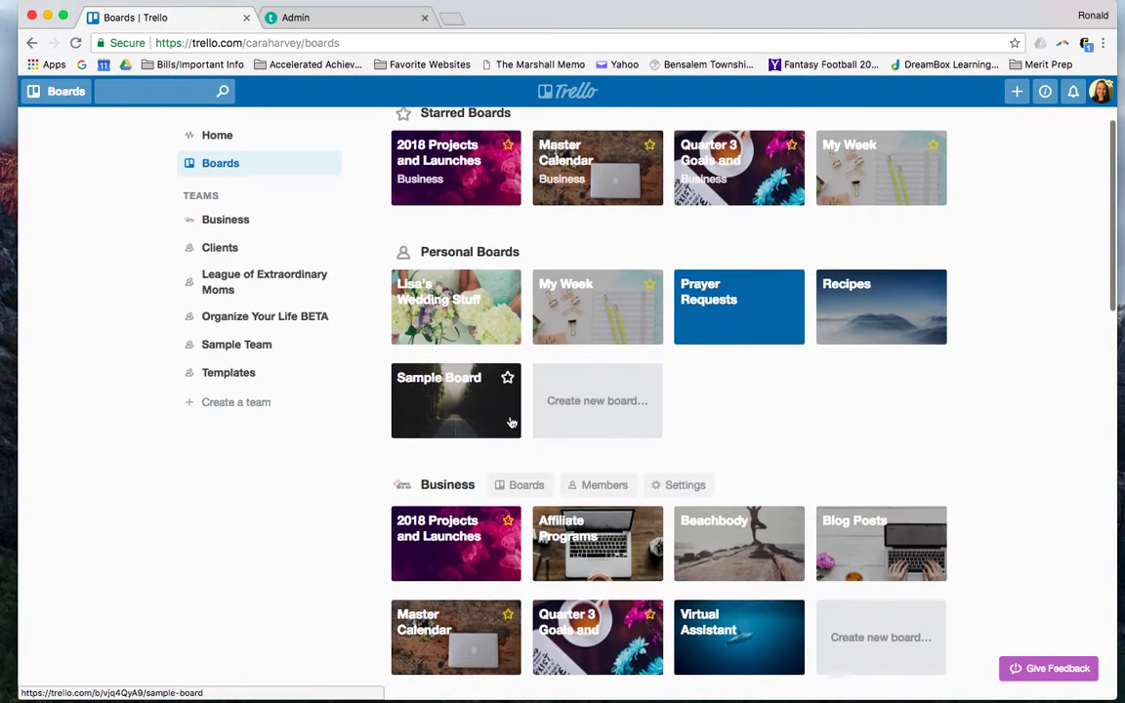
{"action": "scroll", "coordinate": [510, 421], "scroll_direction": "up", "scroll_amount": 3}
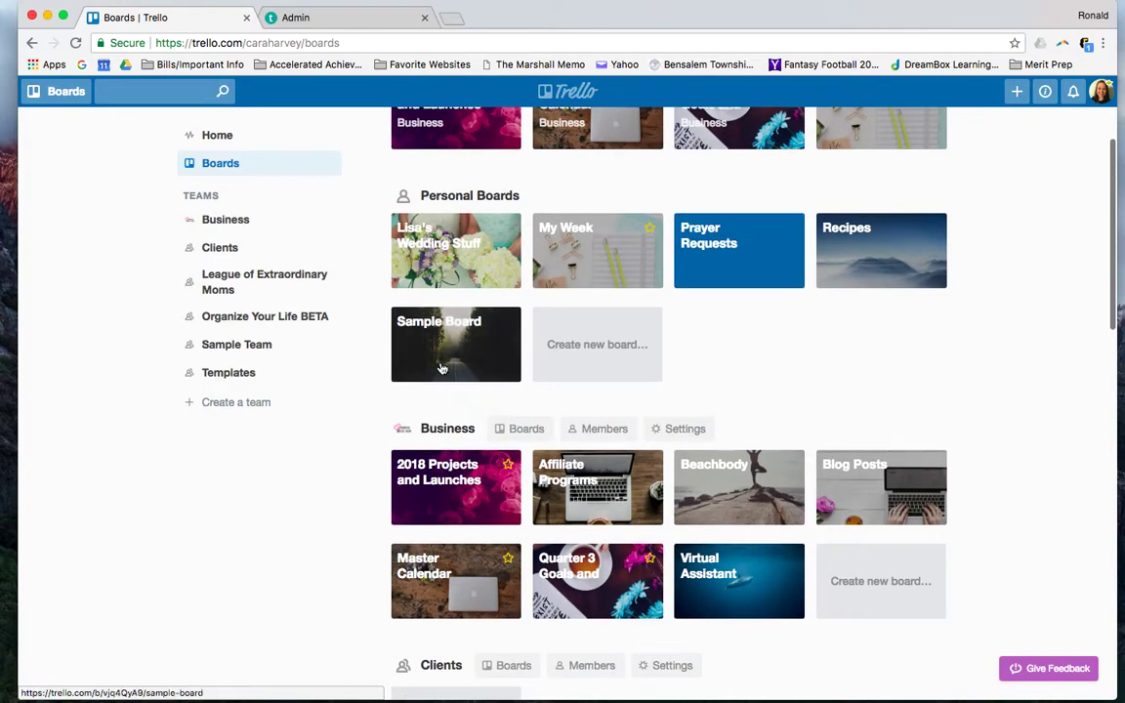
Open Sample Board and dismiss the add-list form without adding a list
{"action": "left_click", "coordinate": [462, 371]}
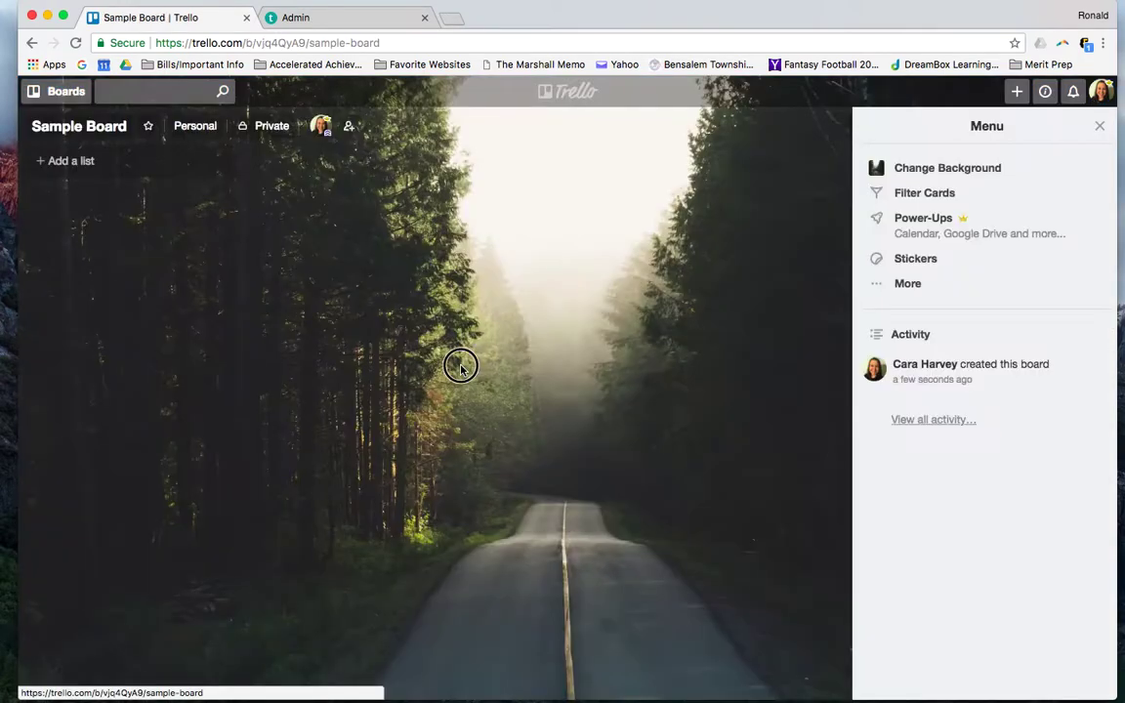
{"action": "double_click", "coordinate": [461, 369]}
{"action": "left_click", "coordinate": [683, 381]}
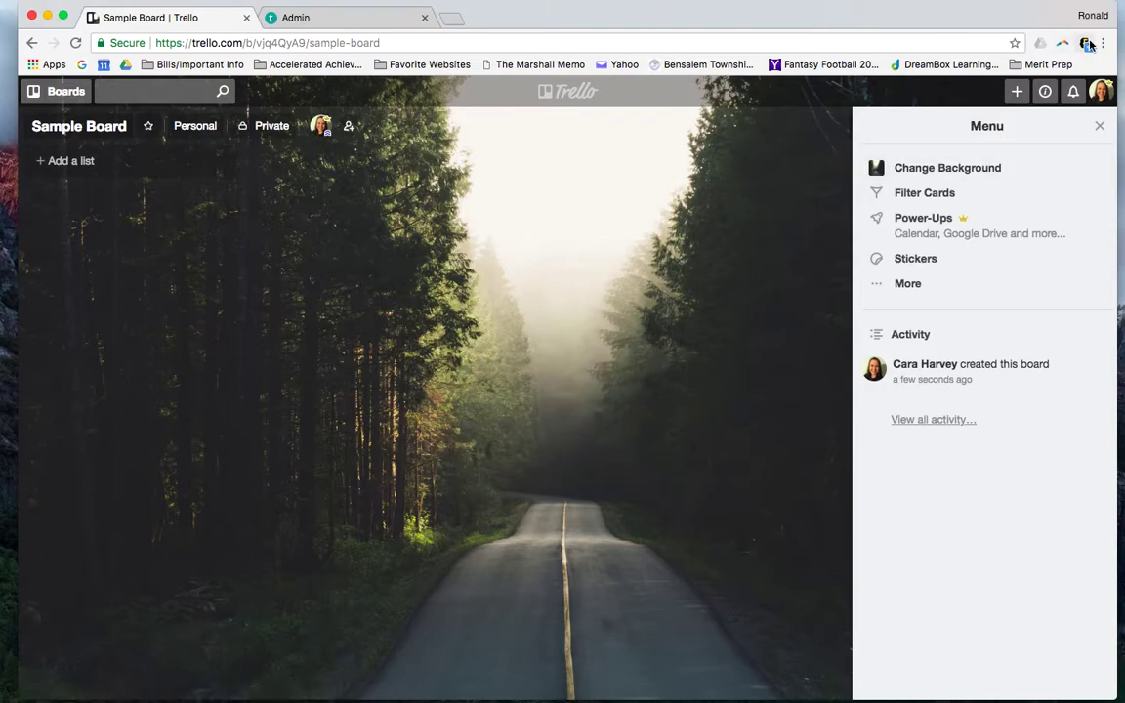
Review the Copy Board form's team options, then cancel the copy and close the side menu
{"action": "left_click", "coordinate": [1100, 127]}
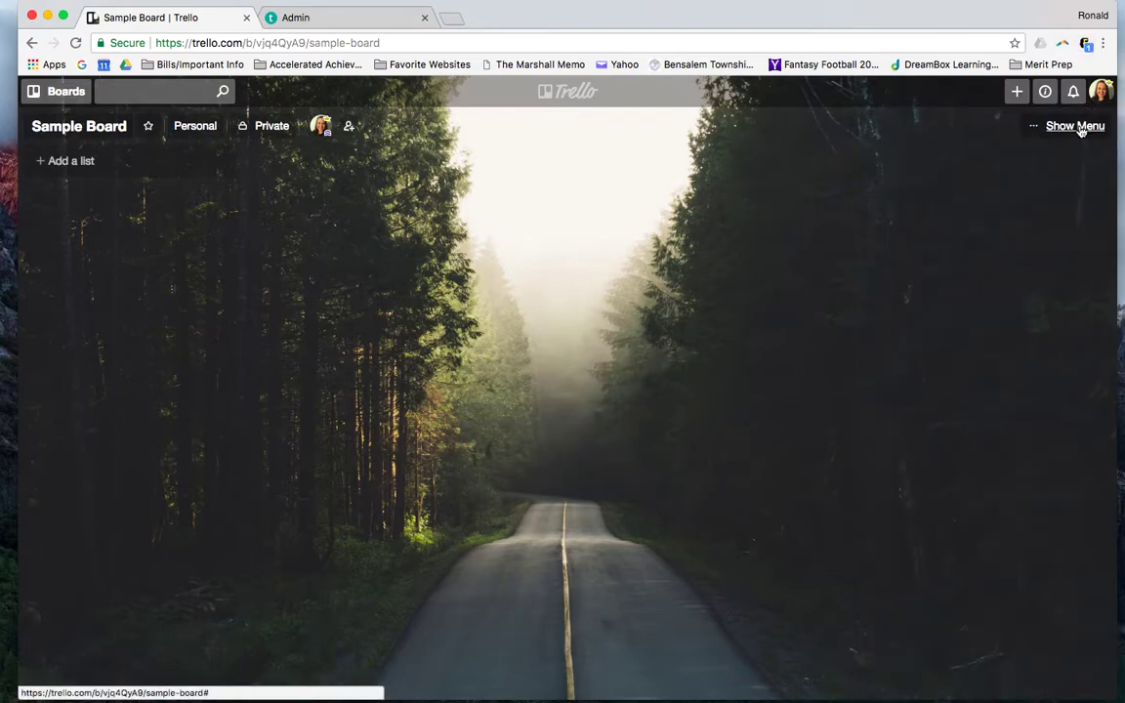
{"action": "left_click", "coordinate": [1073, 126]}
{"action": "left_click", "coordinate": [977, 293]}
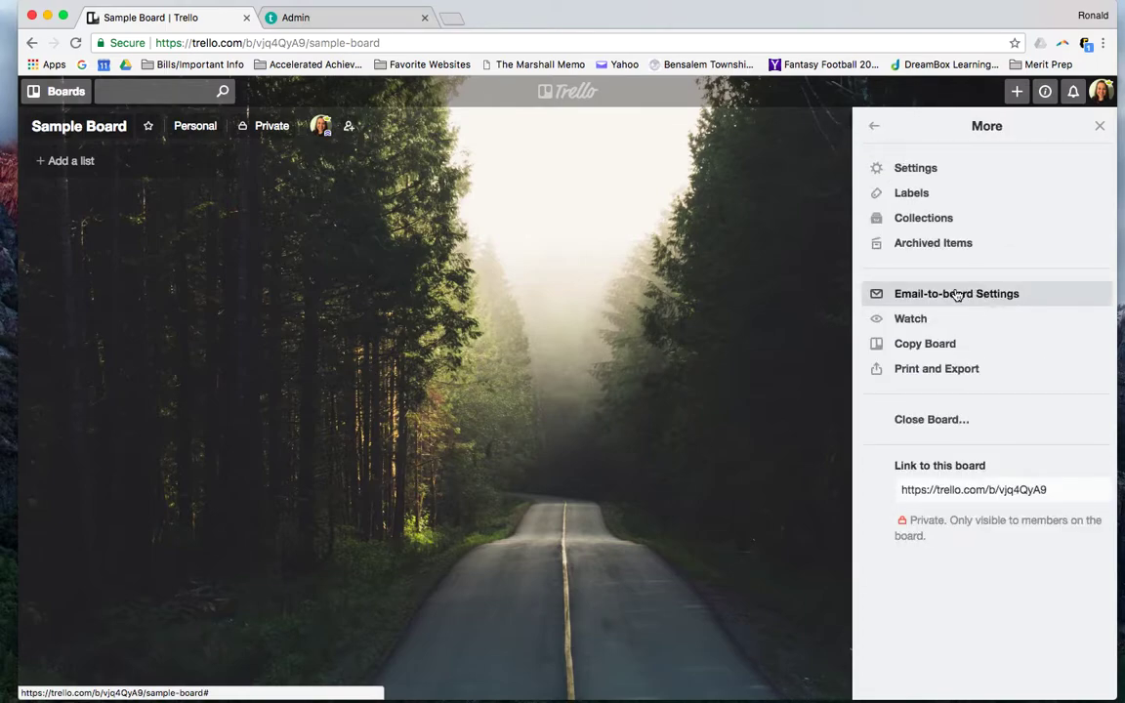
{"action": "left_click", "coordinate": [944, 345]}
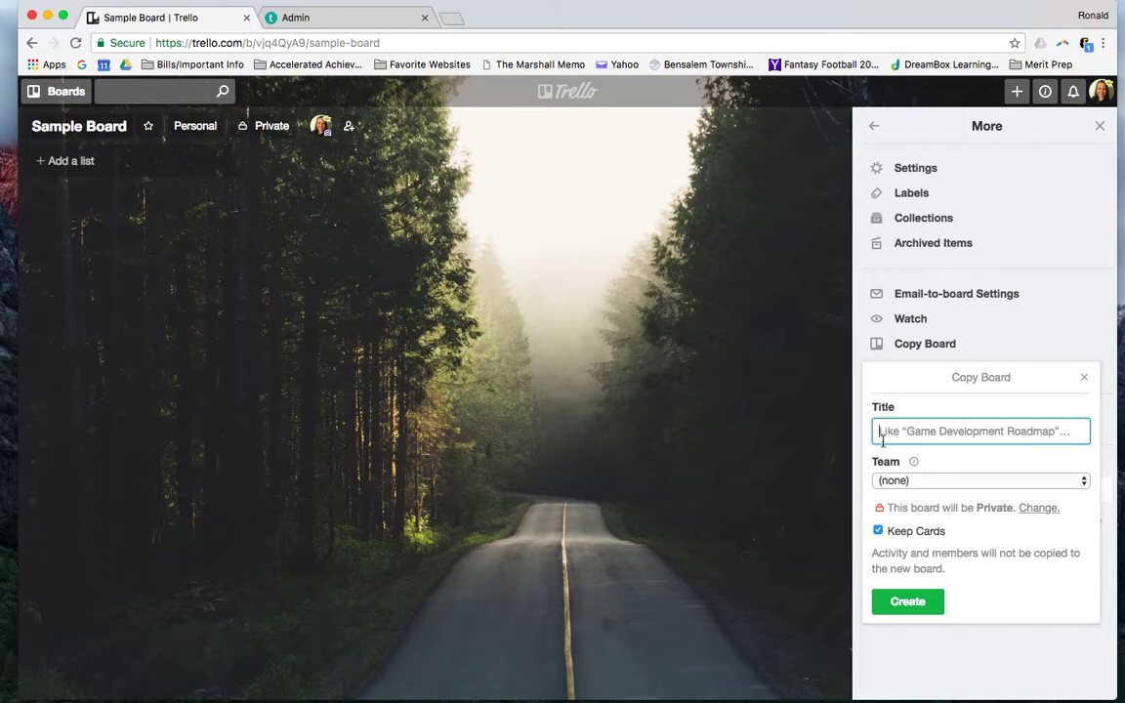
{"action": "left_click", "coordinate": [926, 481]}
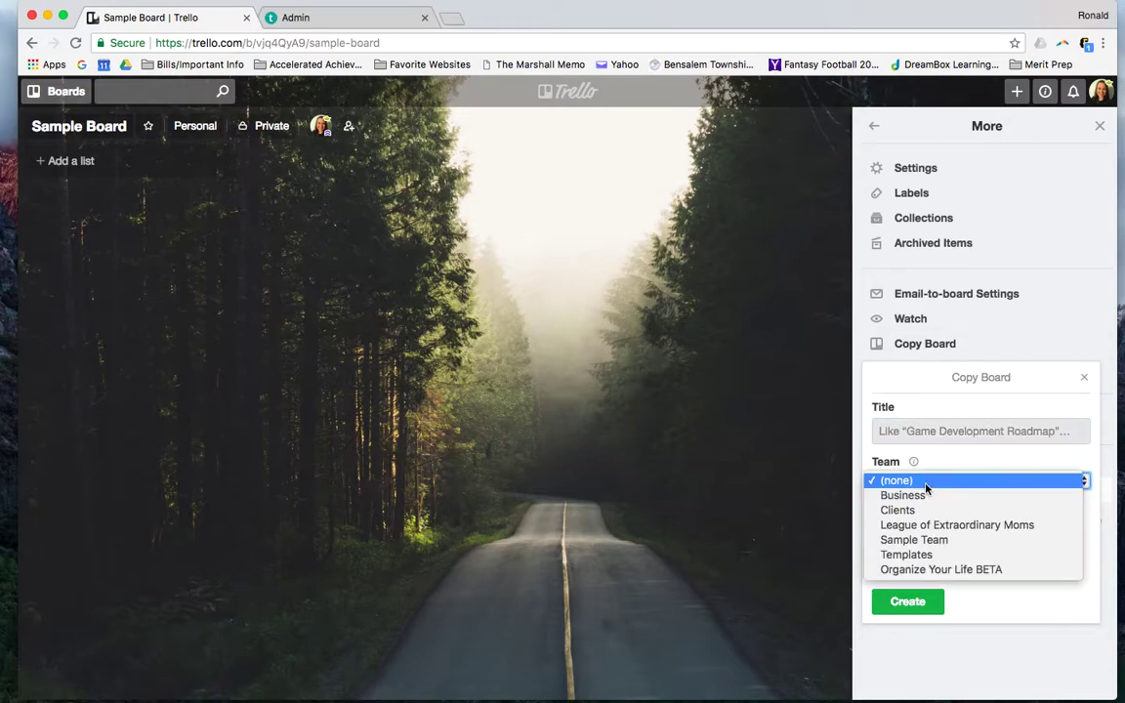
{"action": "left_click", "coordinate": [1080, 382]}
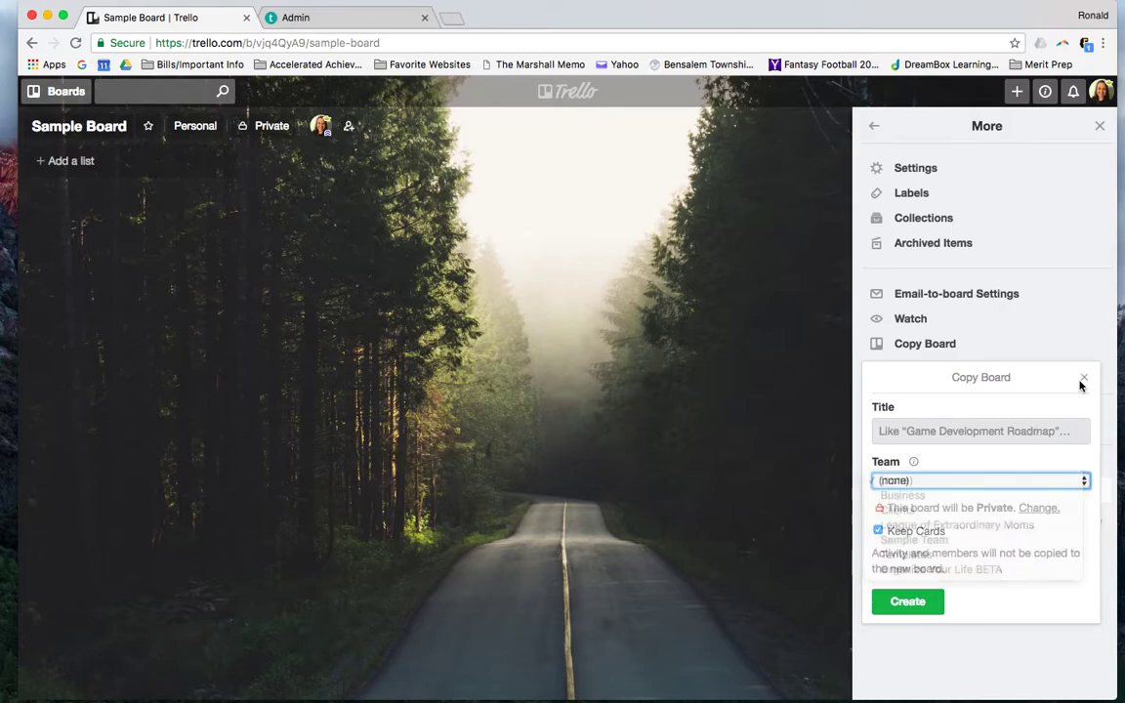
{"action": "left_click", "coordinate": [1082, 377]}
{"action": "left_click", "coordinate": [1101, 127]}
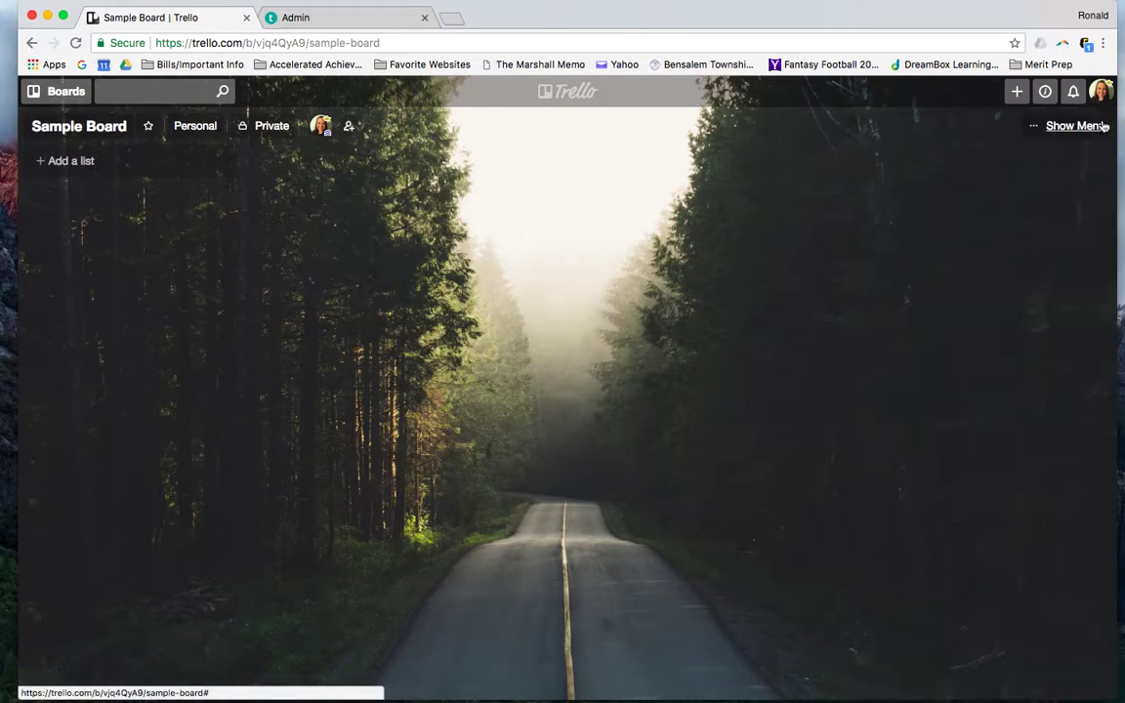
{"action": "left_click", "coordinate": [543, 90]}
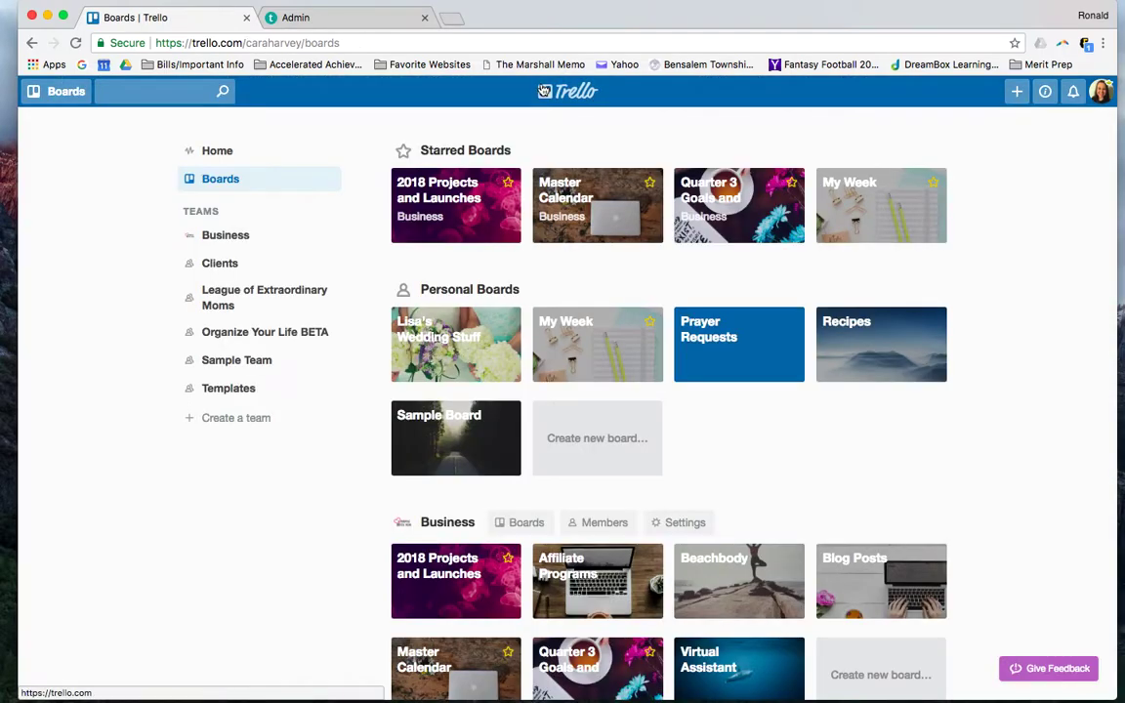
{"action": "scroll", "coordinate": [490, 381], "scroll_direction": "down", "scroll_amount": 5}
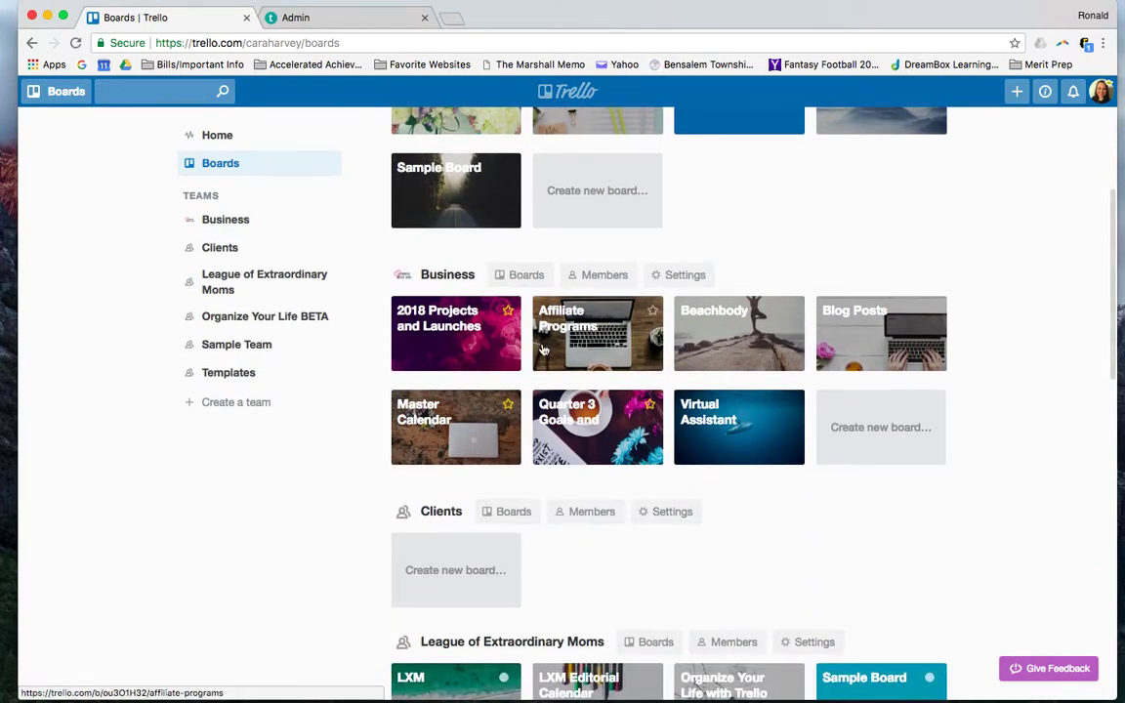
{"action": "scroll", "coordinate": [527, 361], "scroll_direction": "up", "scroll_amount": 3}
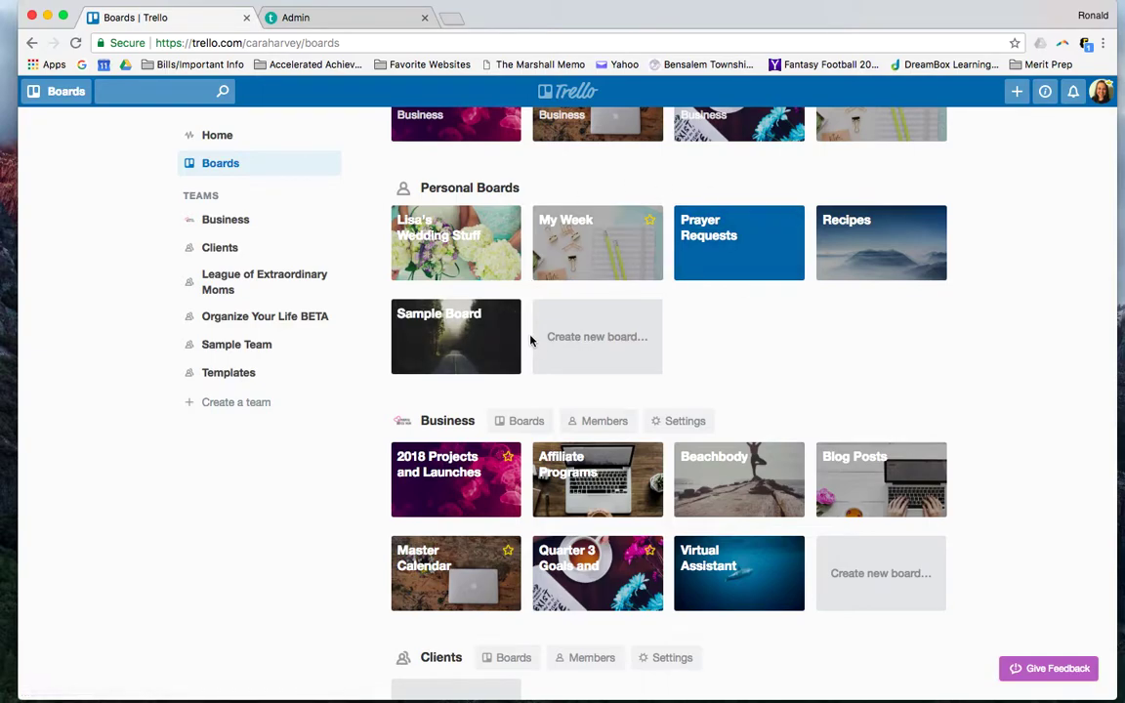
{"action": "scroll", "coordinate": [542, 344], "scroll_direction": "down", "scroll_amount": 3}
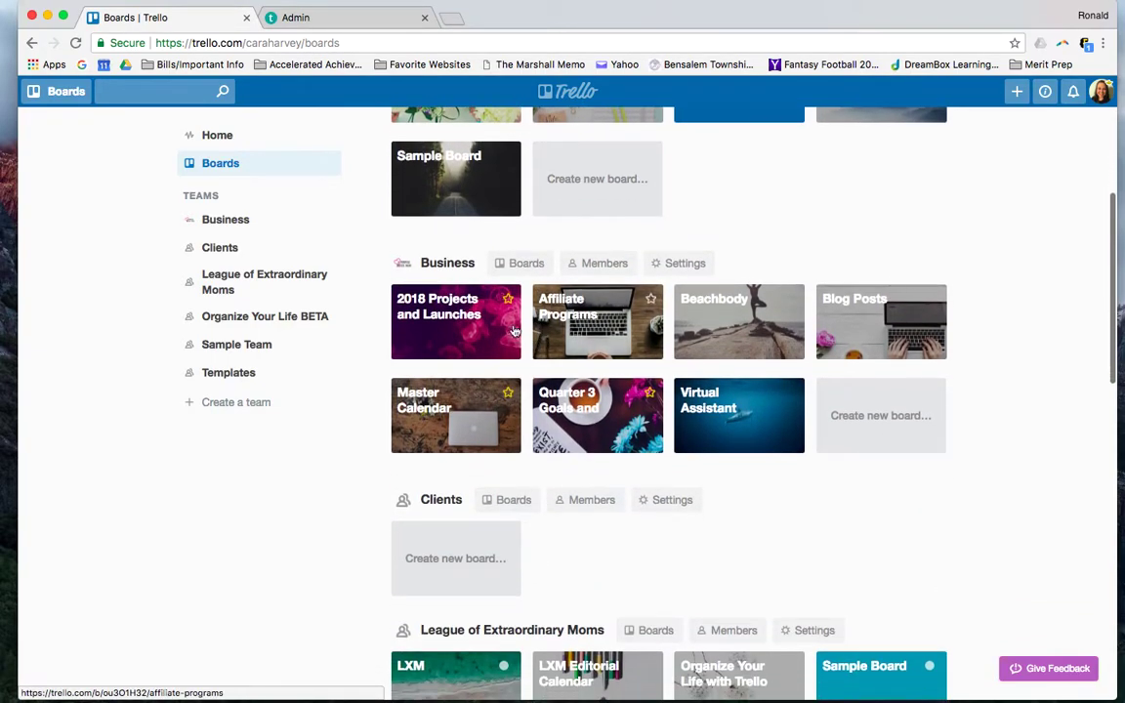
{"action": "scroll", "coordinate": [582, 317], "scroll_direction": "down", "scroll_amount": 1}
{"action": "scroll", "coordinate": [581, 318], "scroll_direction": "down", "scroll_amount": 3}
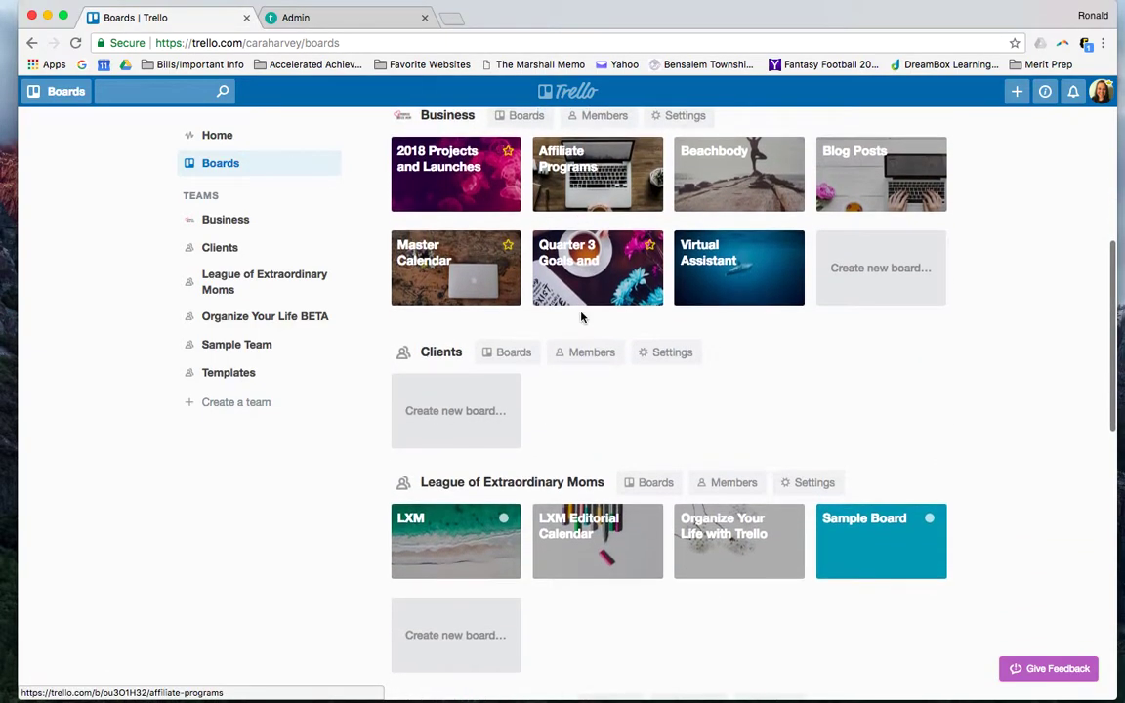
{"action": "scroll", "coordinate": [529, 157], "scroll_direction": "up", "scroll_amount": 2}
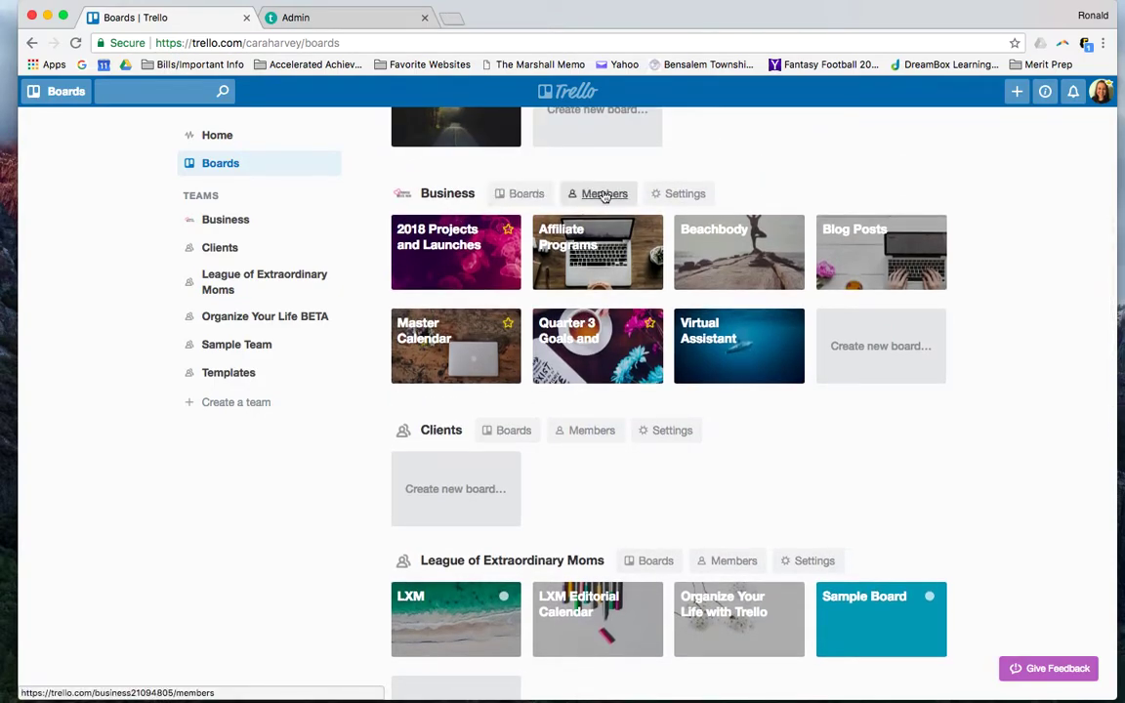
{"action": "scroll", "coordinate": [602, 195], "scroll_direction": "up", "scroll_amount": 4}
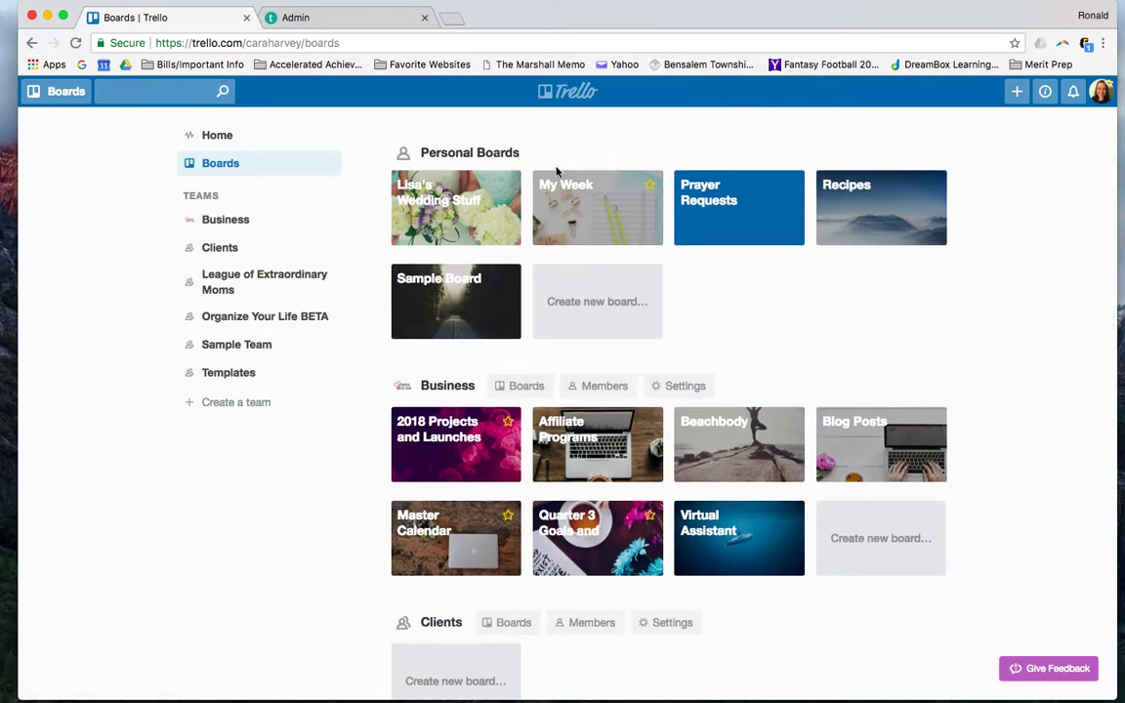
Open the Business team's Members page, check its one guest, and select the e-mail invite field
{"action": "left_click", "coordinate": [596, 385]}
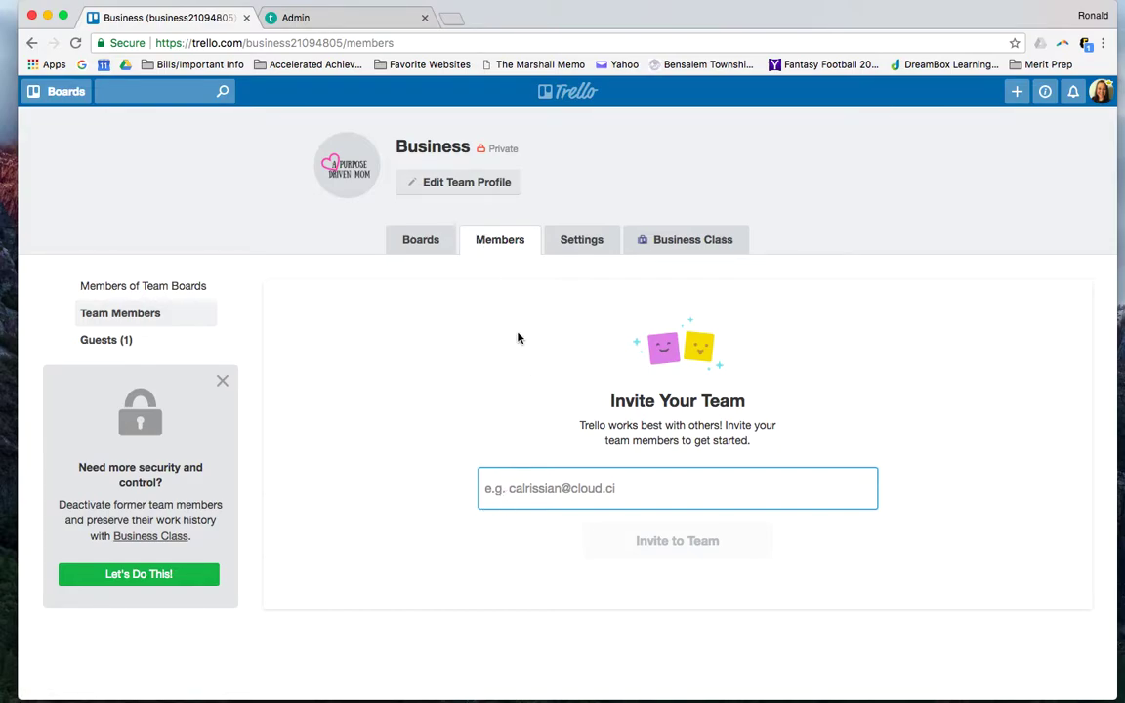
{"action": "left_click", "coordinate": [131, 339]}
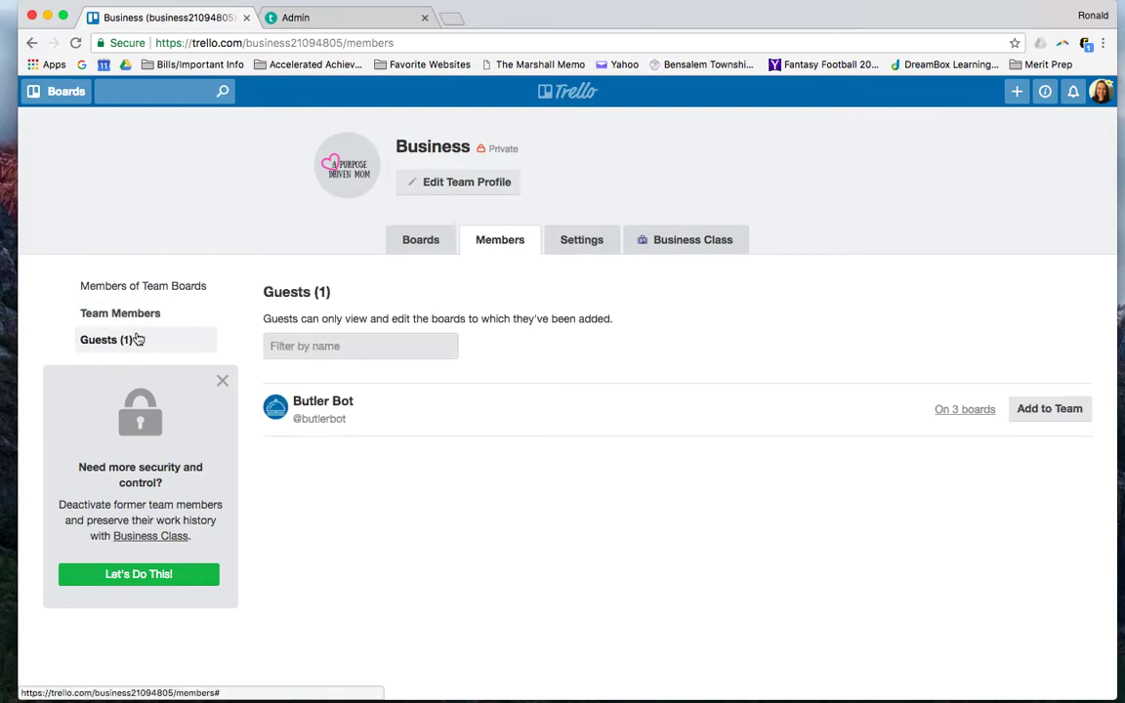
{"action": "left_click", "coordinate": [156, 314]}
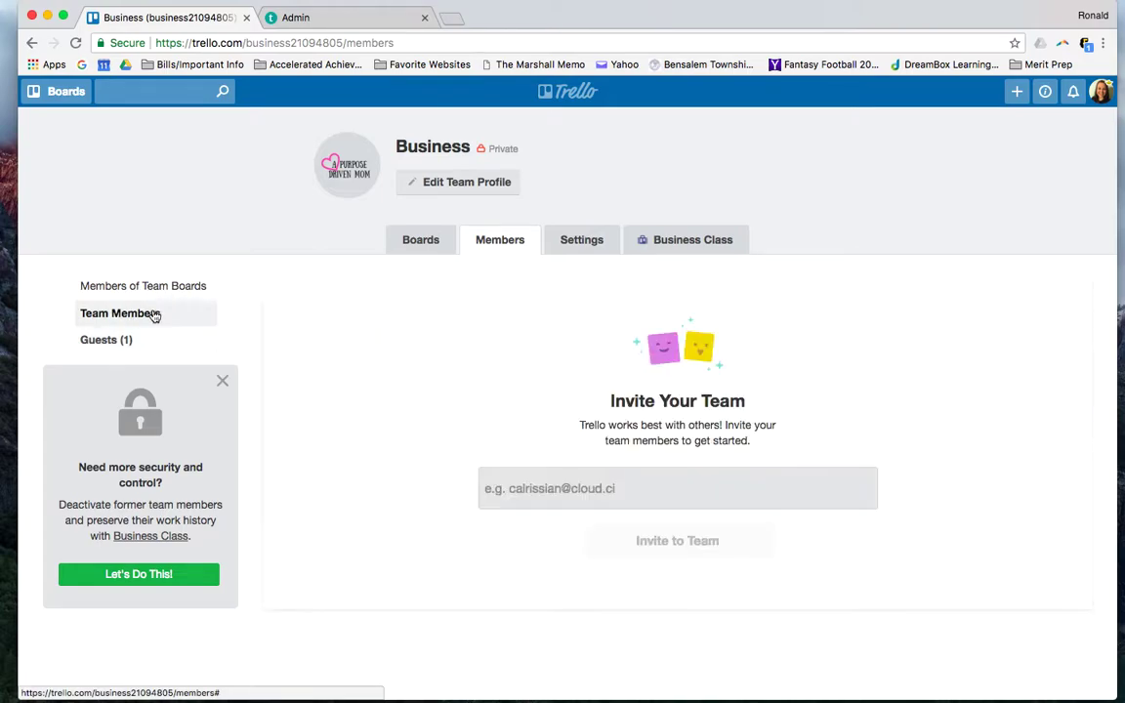
{"action": "left_click", "coordinate": [568, 496]}
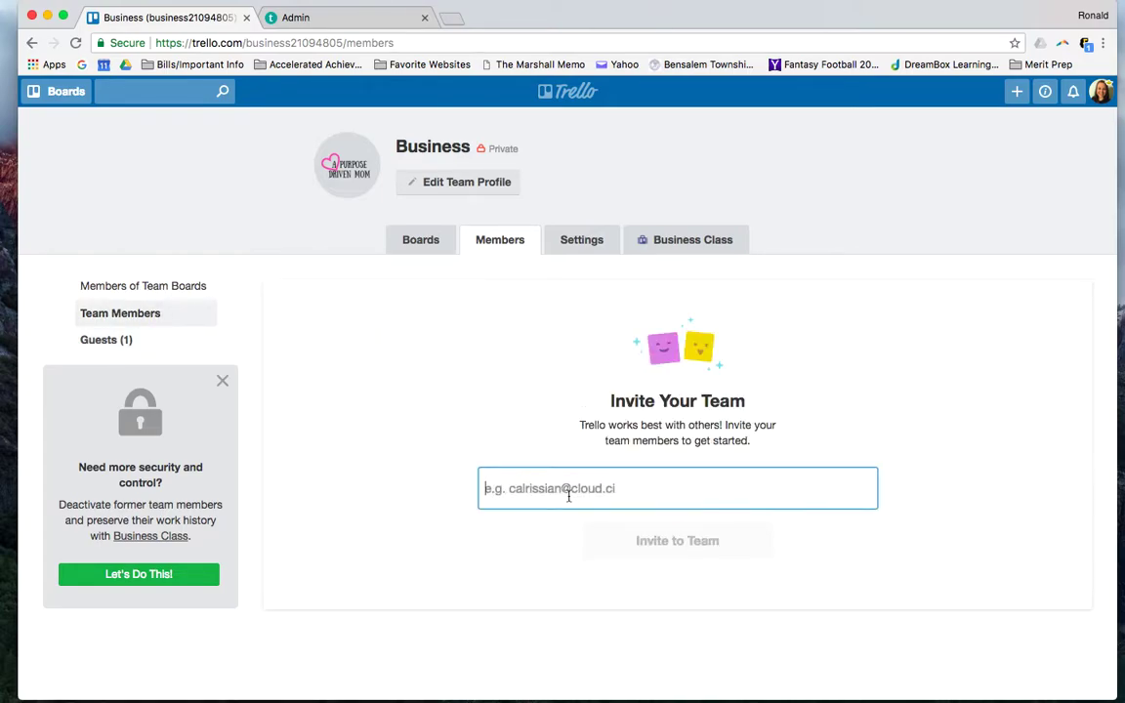
Dismiss the team logo popup and open the Quarter 3 Goals and Work Flow board
{"action": "left_click", "coordinate": [363, 153]}
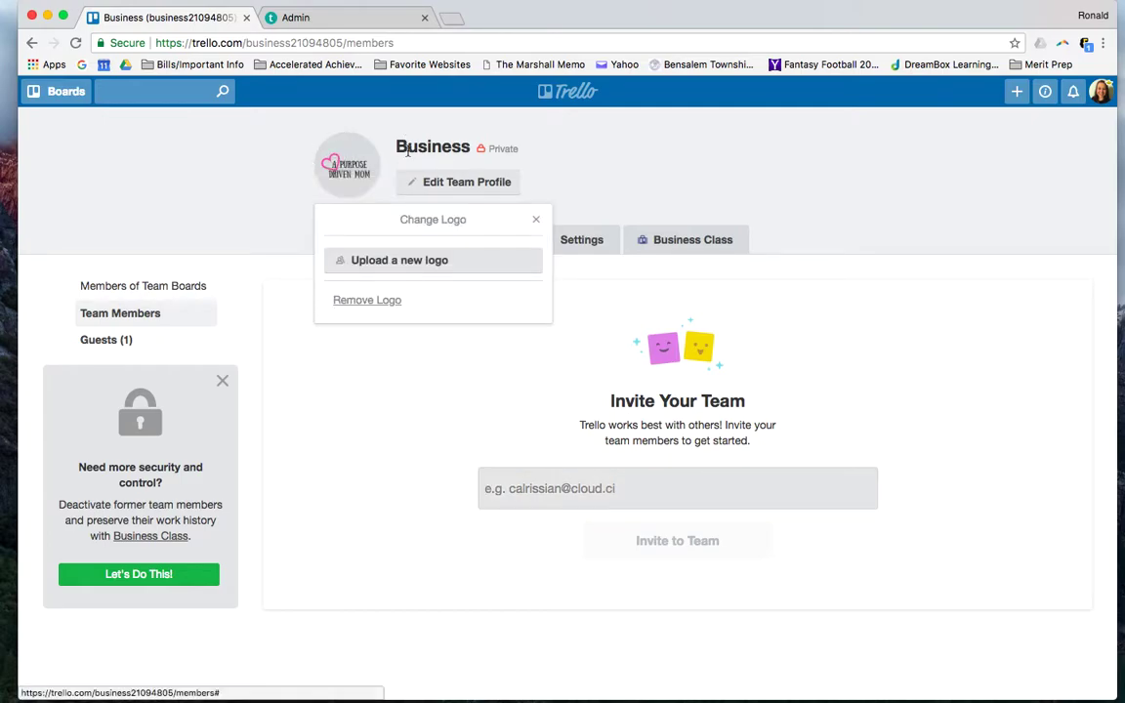
{"action": "left_click", "coordinate": [373, 138]}
{"action": "left_click", "coordinate": [421, 239]}
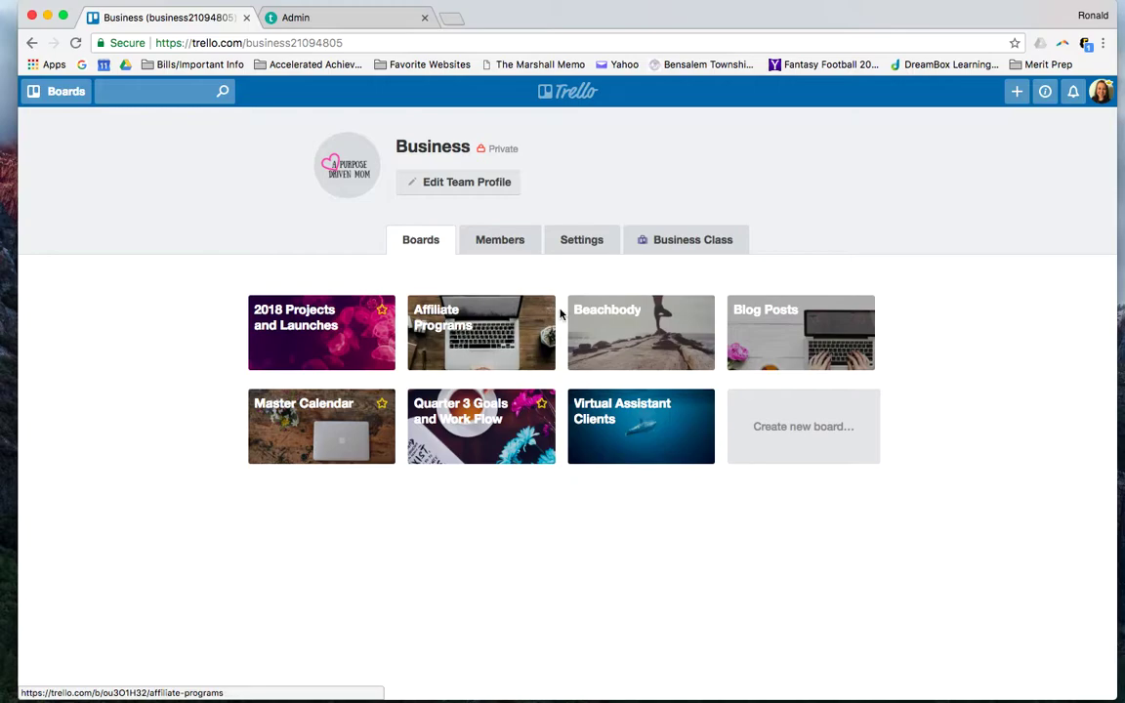
{"action": "left_click", "coordinate": [473, 418]}
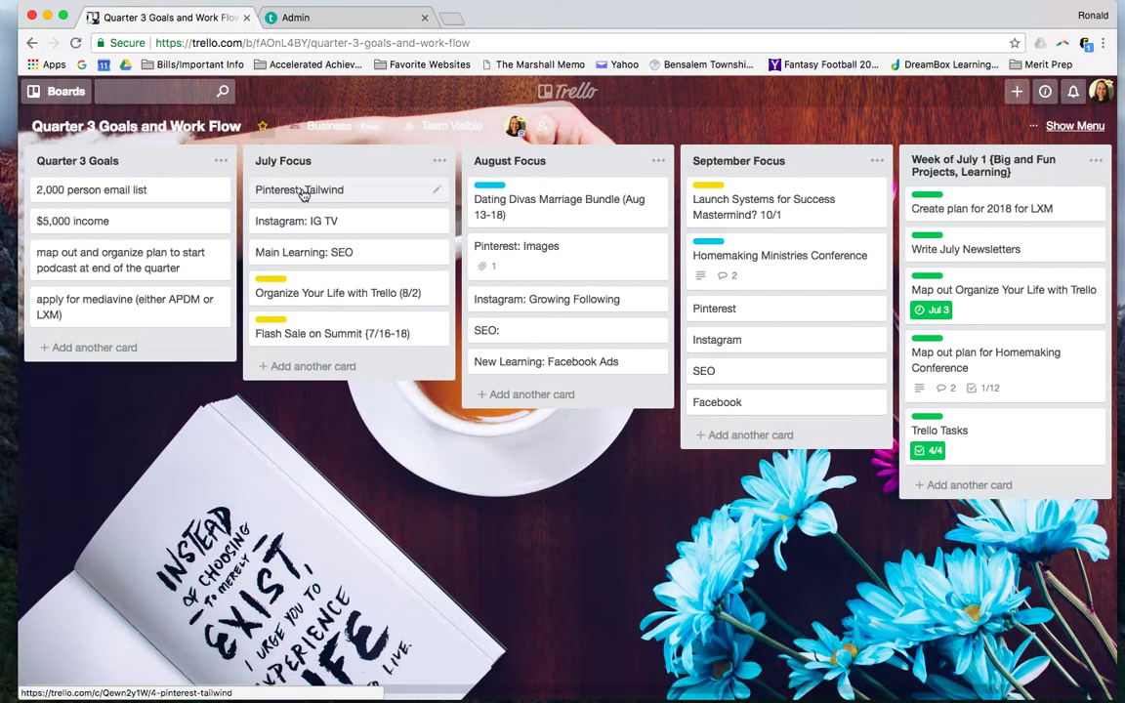
Assign the board member to the '2,000 person email list' card and close it
{"action": "left_click", "coordinate": [168, 194]}
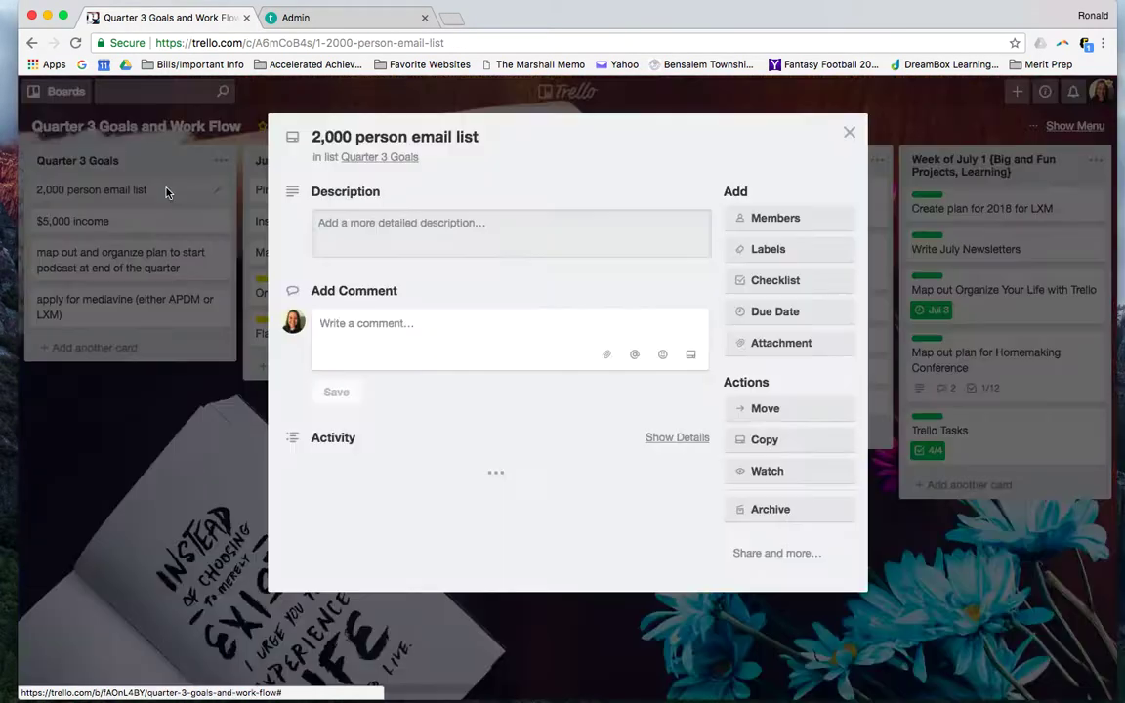
{"action": "left_click", "coordinate": [825, 222]}
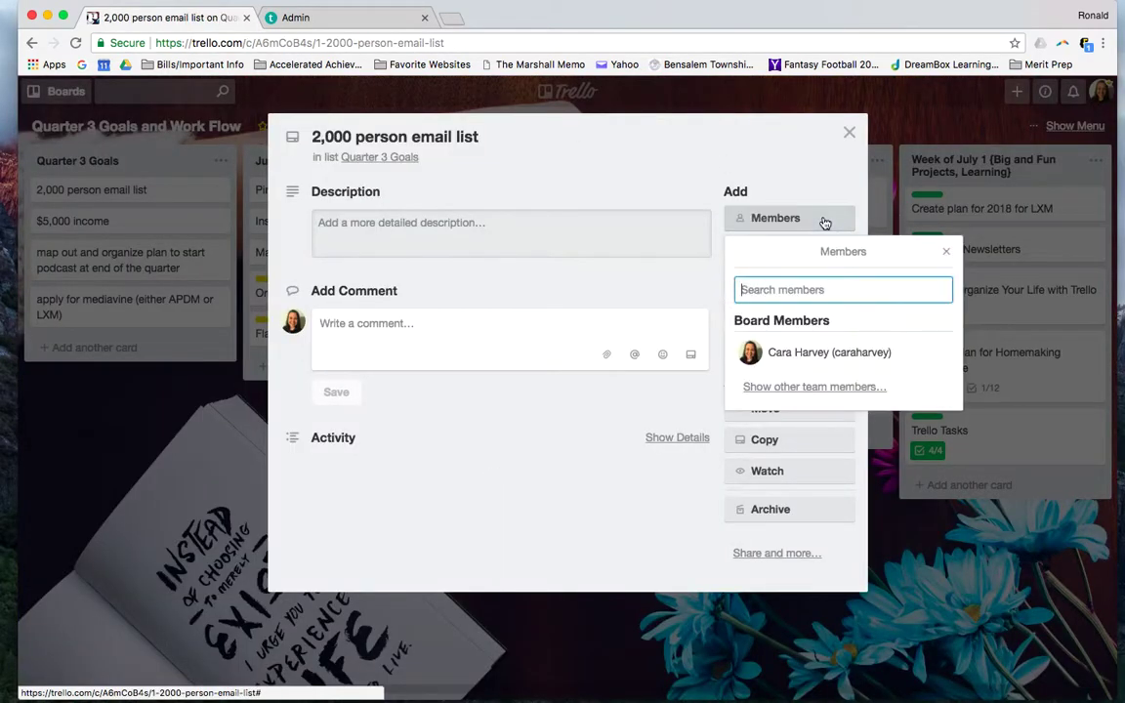
{"action": "left_click", "coordinate": [790, 355]}
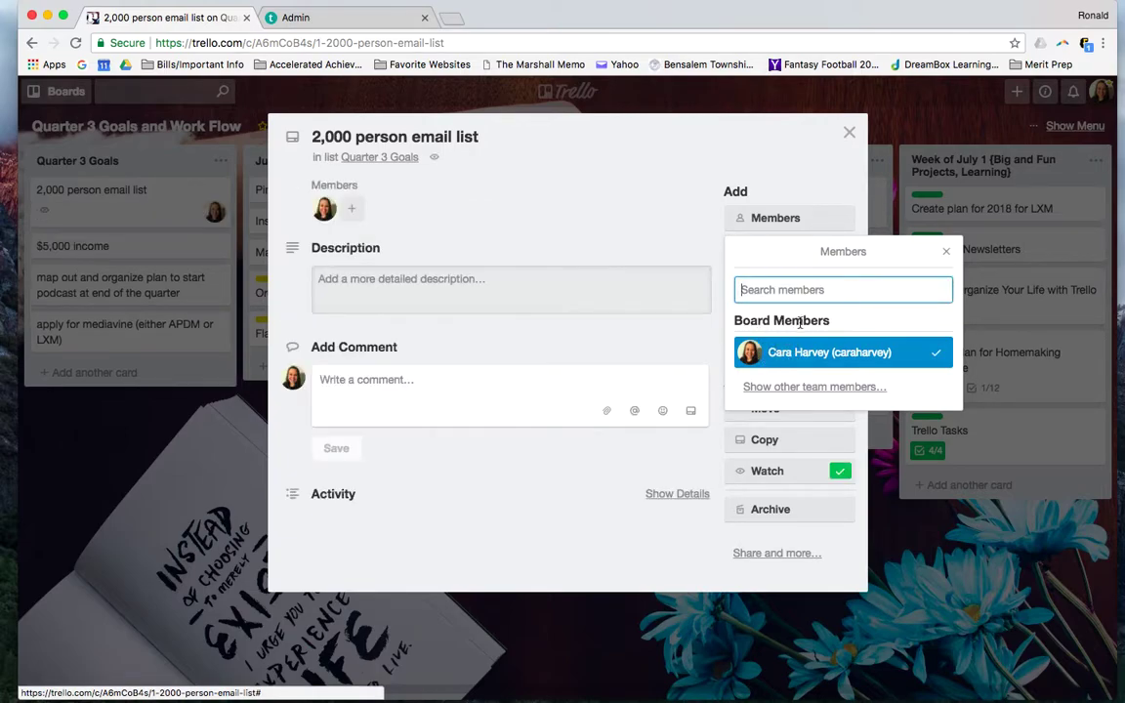
{"action": "left_click", "coordinate": [849, 131]}
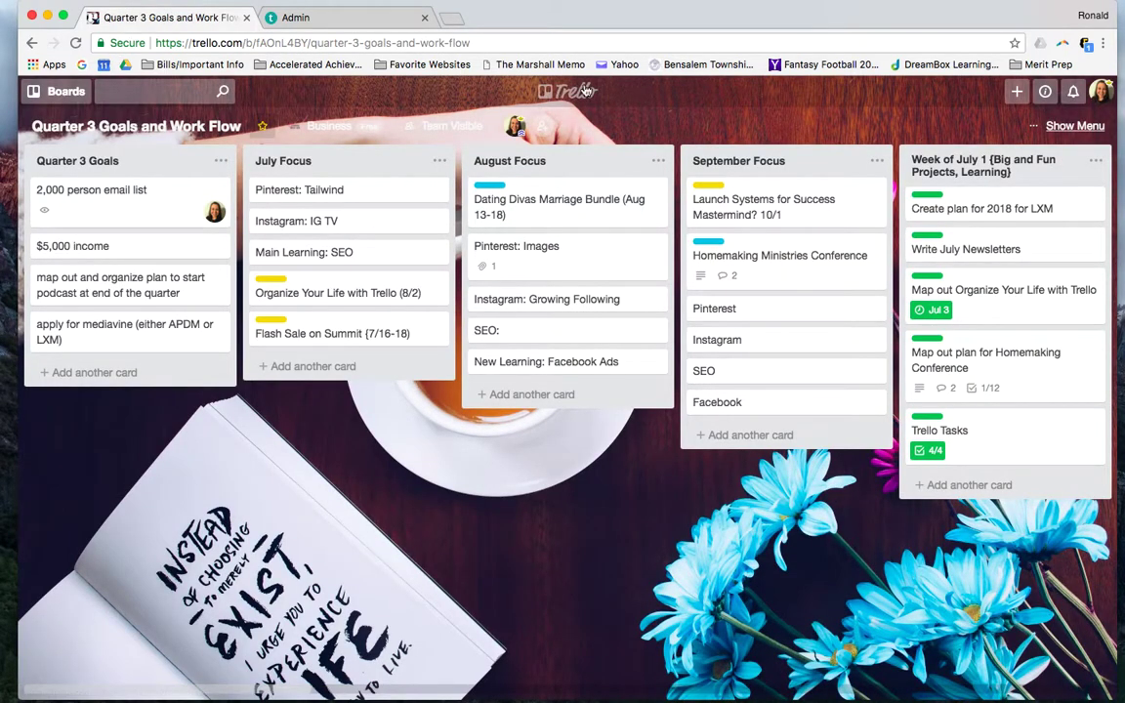
Browse the Boards drawer, then scroll the boards page through its Clients, Moms and Organize Your Life sections
{"action": "left_click", "coordinate": [57, 86]}
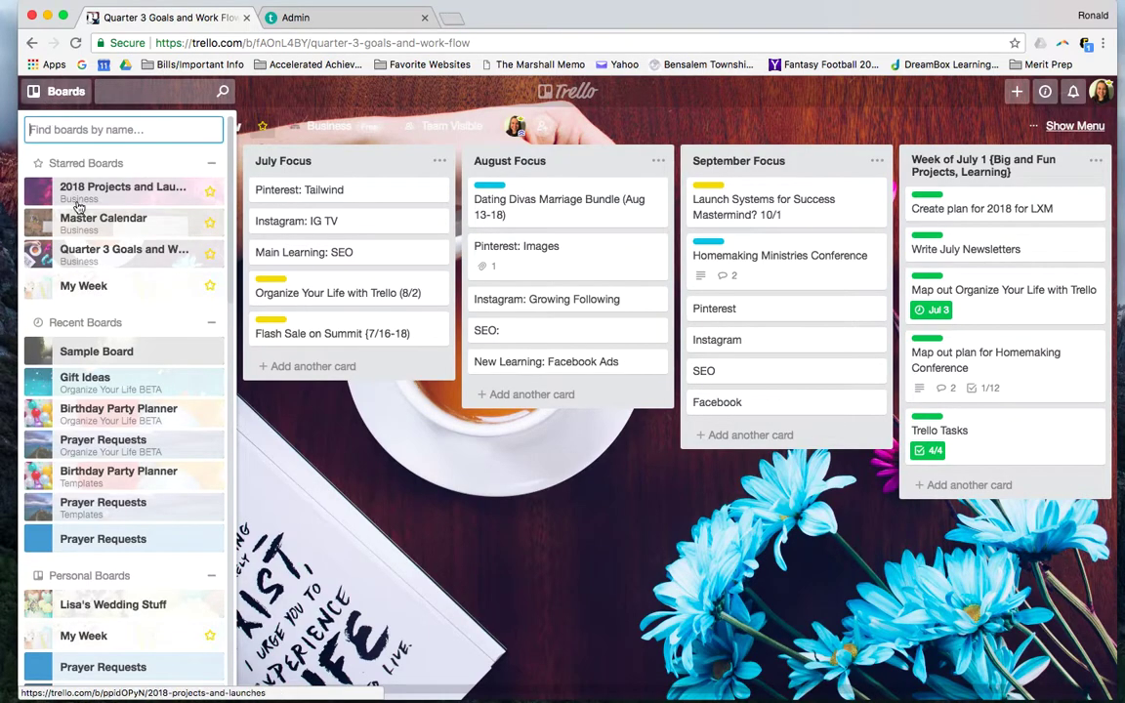
{"action": "scroll", "coordinate": [88, 408], "scroll_direction": "down", "scroll_amount": 1}
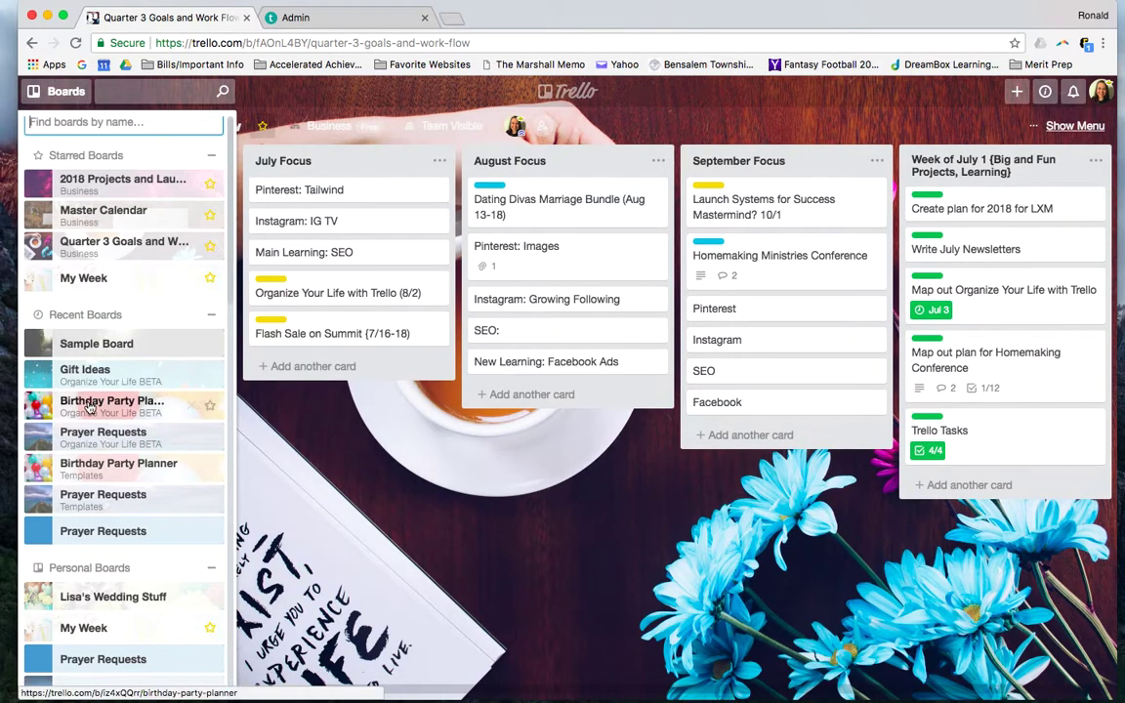
{"action": "scroll", "coordinate": [88, 408], "scroll_direction": "down", "scroll_amount": 4}
{"action": "scroll", "coordinate": [88, 408], "scroll_direction": "up", "scroll_amount": 2}
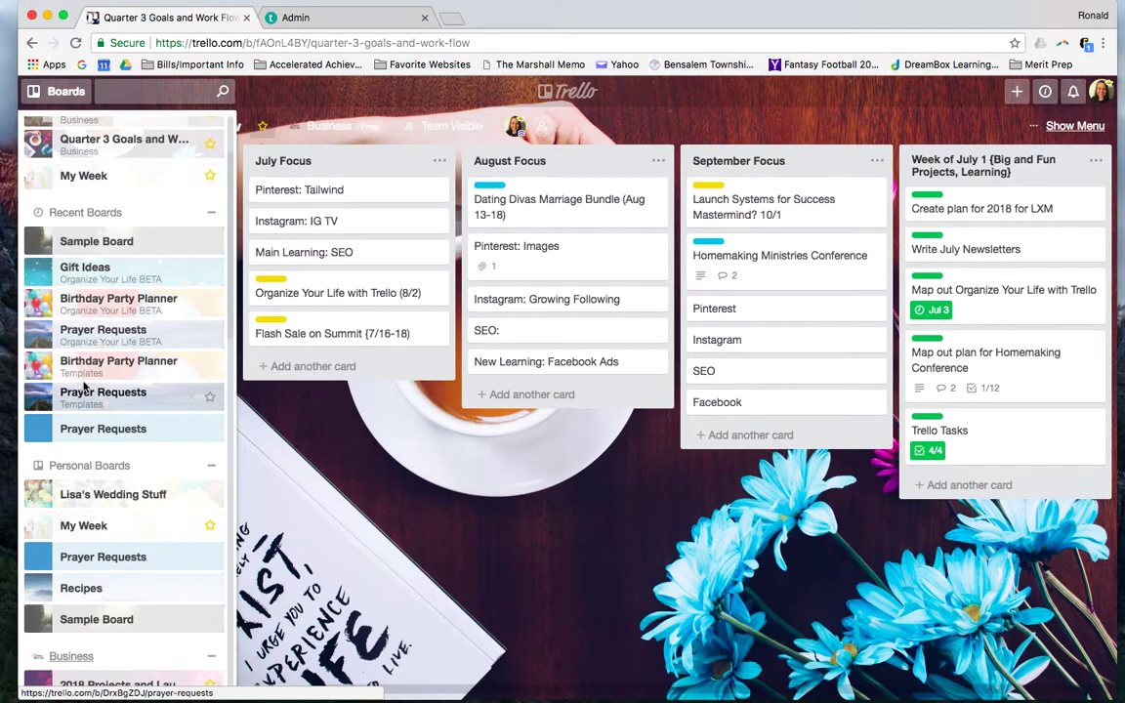
{"action": "scroll", "coordinate": [97, 401], "scroll_direction": "down", "scroll_amount": 5}
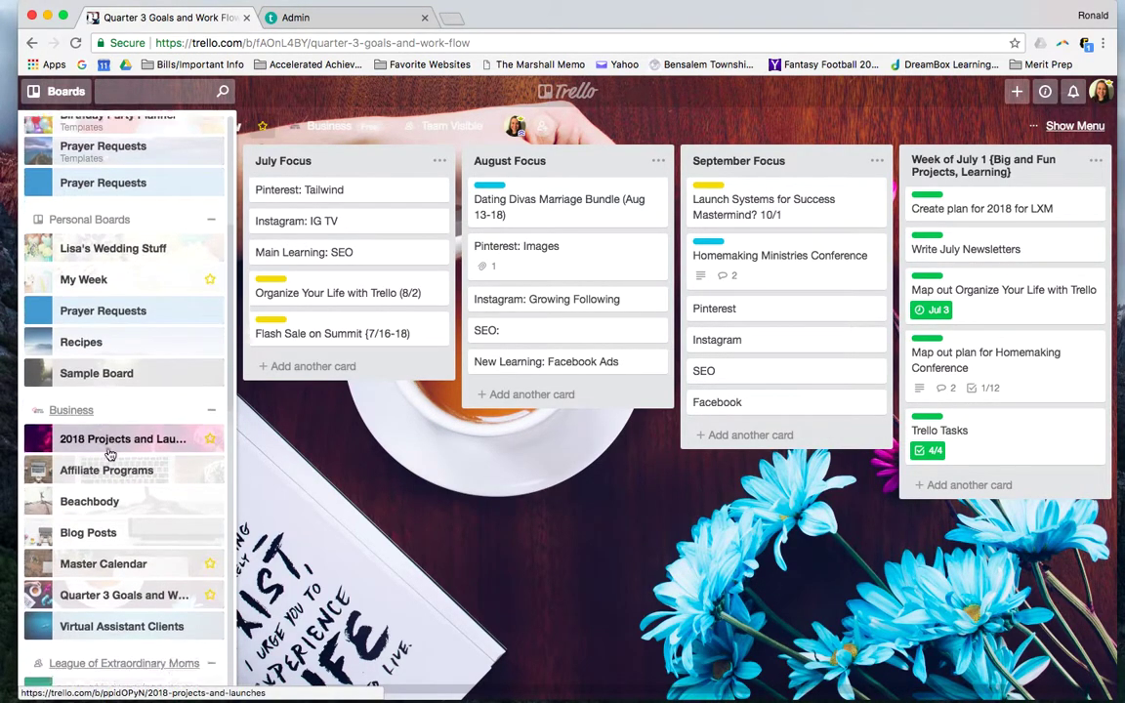
{"action": "scroll", "coordinate": [109, 453], "scroll_direction": "down", "scroll_amount": 15}
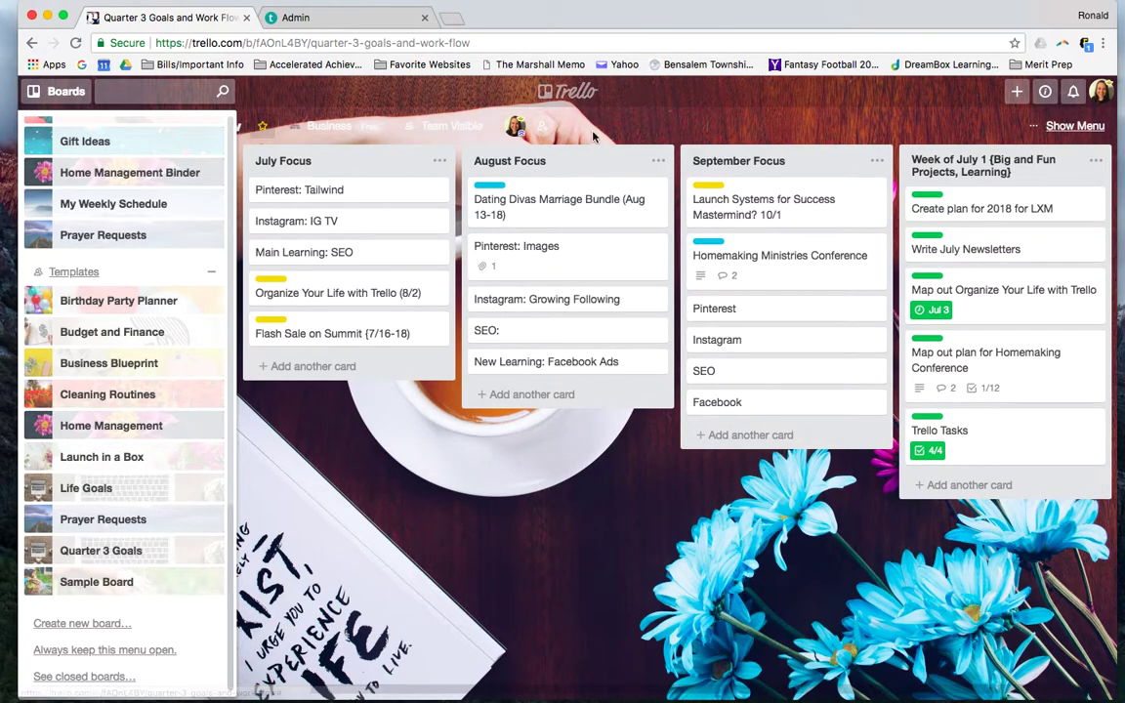
{"action": "left_click", "coordinate": [566, 91]}
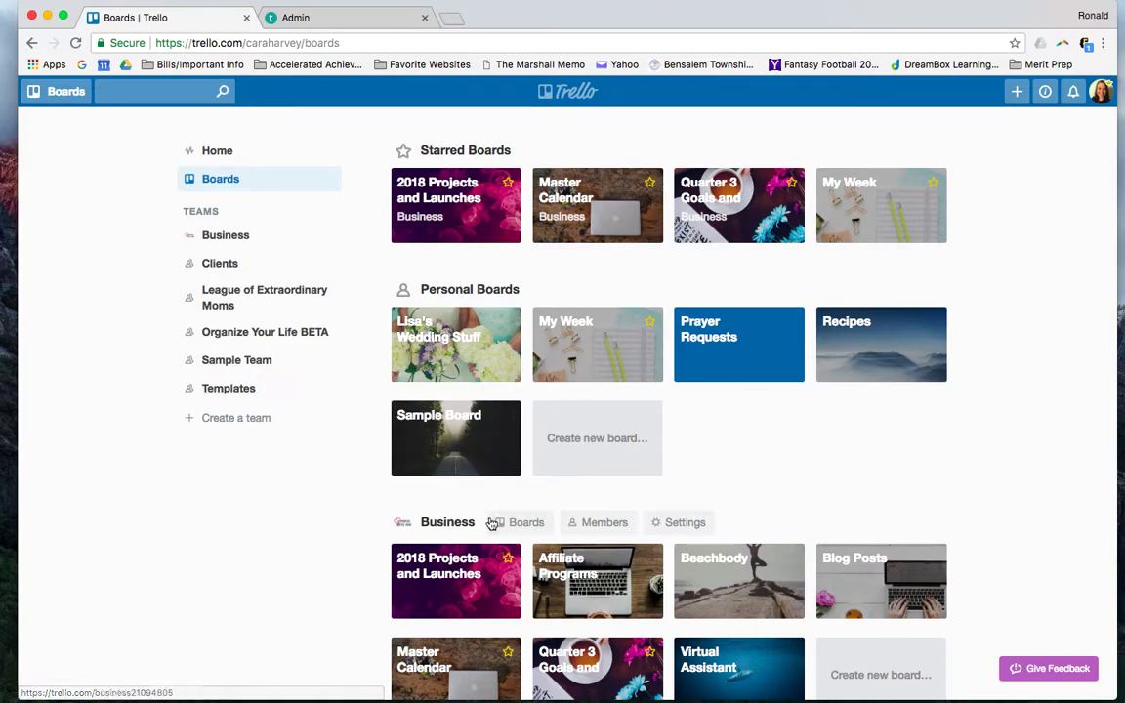
{"action": "scroll", "coordinate": [507, 517], "scroll_direction": "down", "scroll_amount": 2}
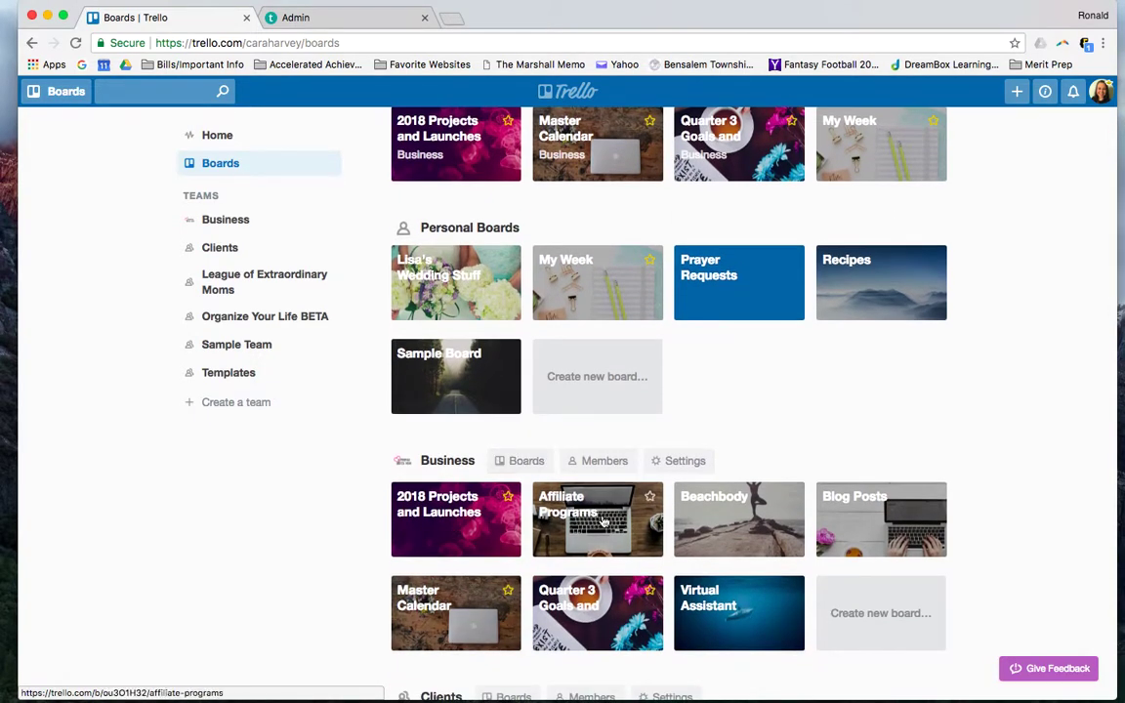
{"action": "scroll", "coordinate": [602, 522], "scroll_direction": "down", "scroll_amount": 10}
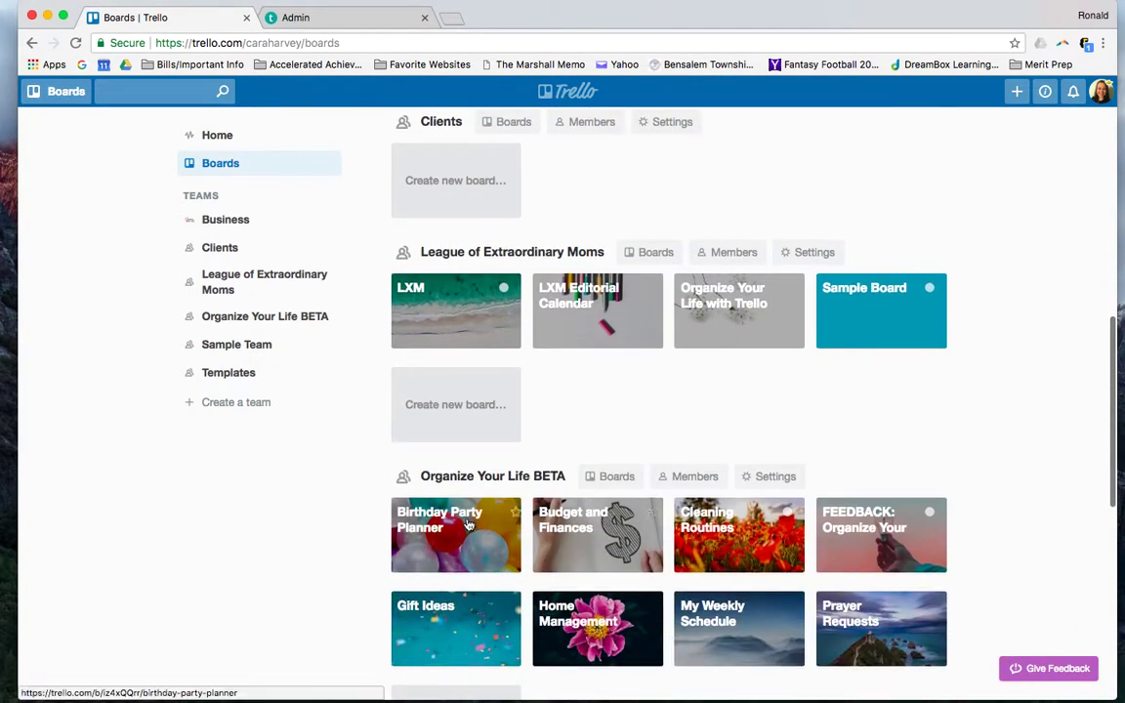
Open the Birthday Party Planner board and browse the suggested members in the add-members popup
{"action": "left_click", "coordinate": [460, 527]}
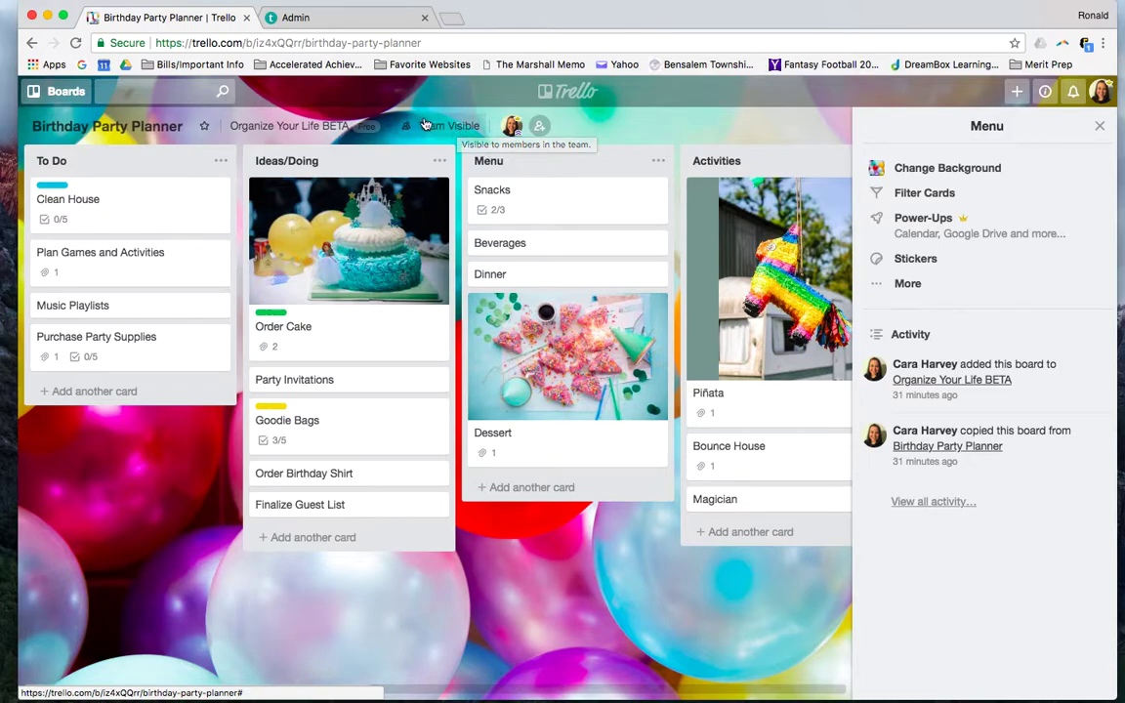
{"action": "left_click", "coordinate": [540, 126]}
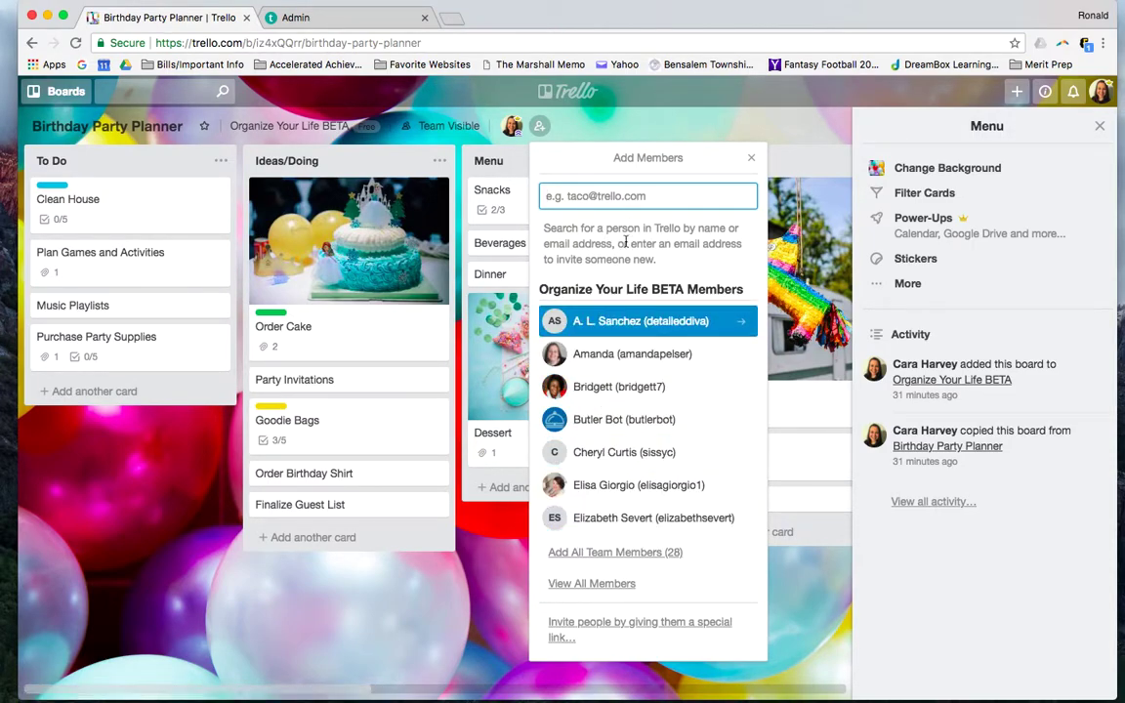
{"action": "key", "text": "Down"}
{"action": "key", "text": "Down"}
{"action": "key", "text": "Up"}
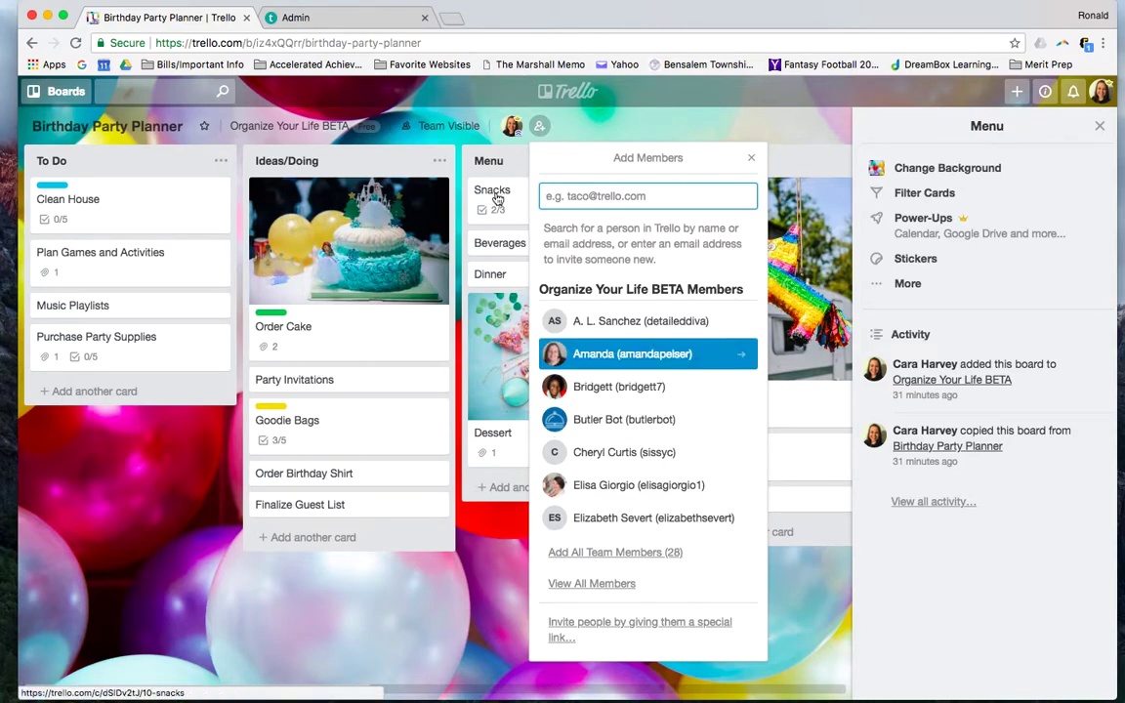
{"action": "key", "text": "Up"}
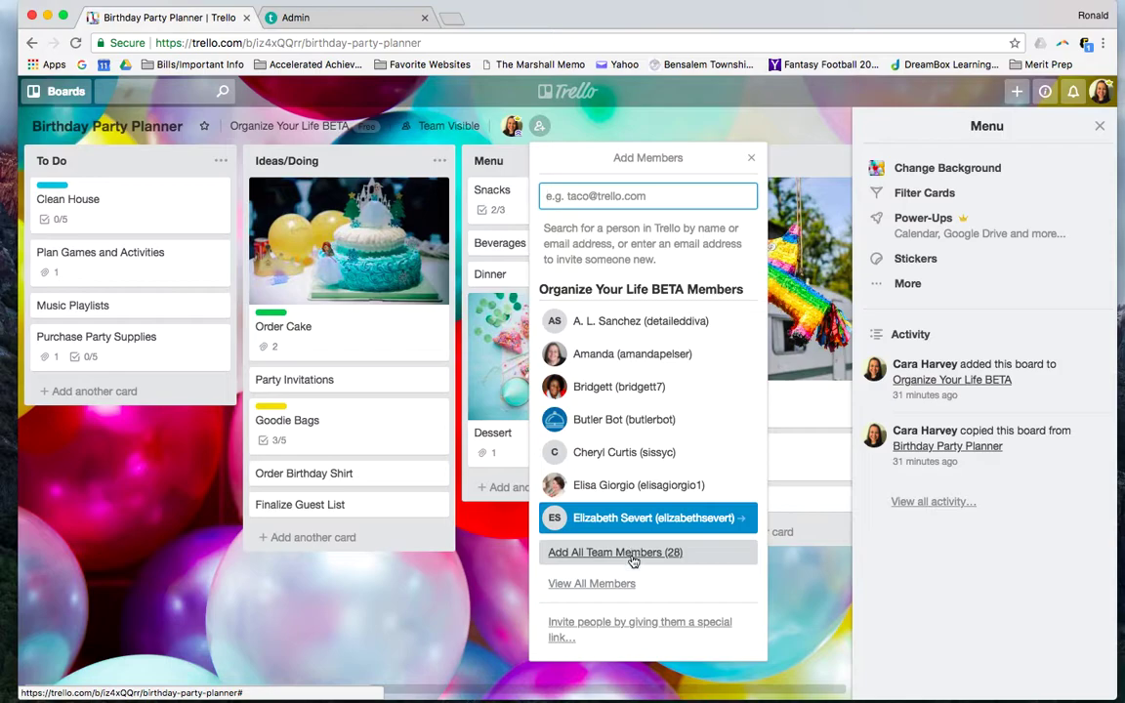
Generate a special invite link for the board and begin searching for a person to add
{"action": "left_click", "coordinate": [617, 625]}
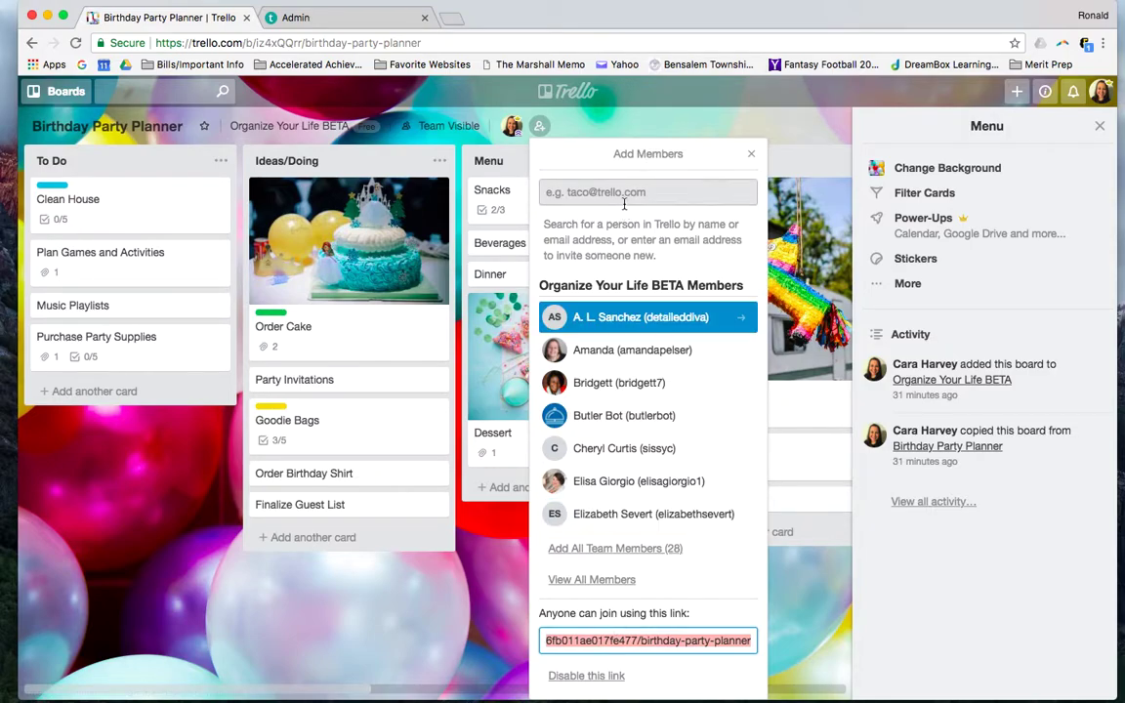
{"action": "left_click", "coordinate": [562, 190]}
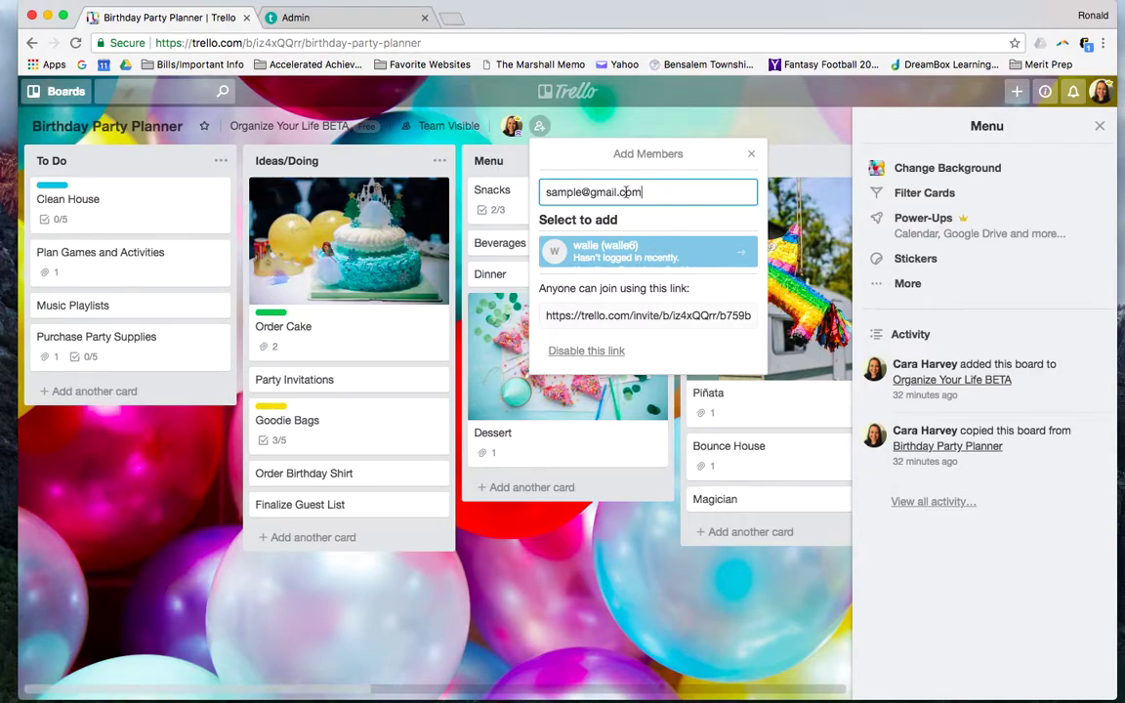
Close the popup and menu, return to the boards page, and star then unstar the personal wedding board
{"action": "left_click", "coordinate": [752, 157]}
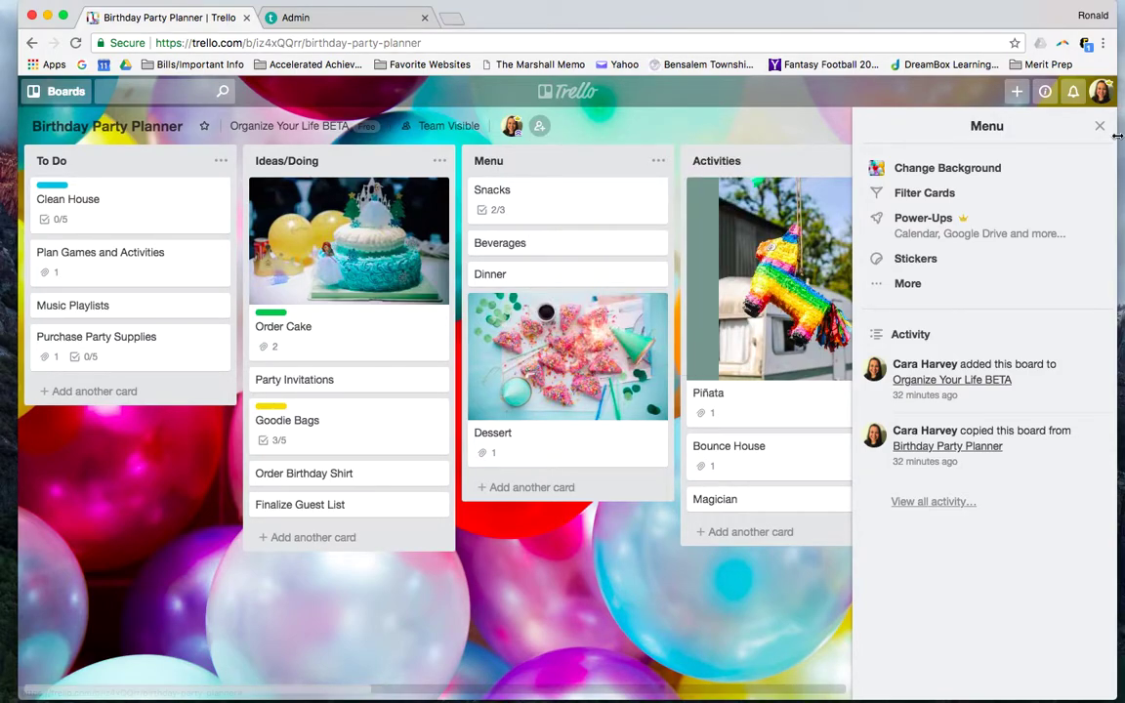
{"action": "left_click", "coordinate": [1098, 126]}
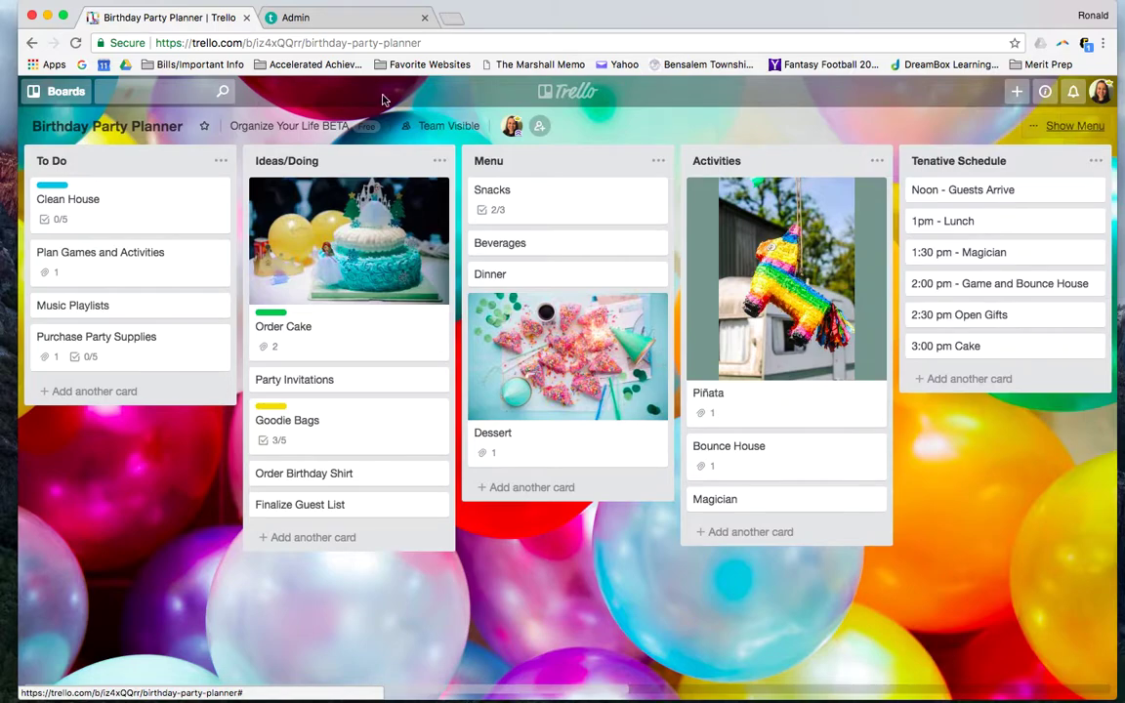
{"action": "left_click", "coordinate": [65, 93]}
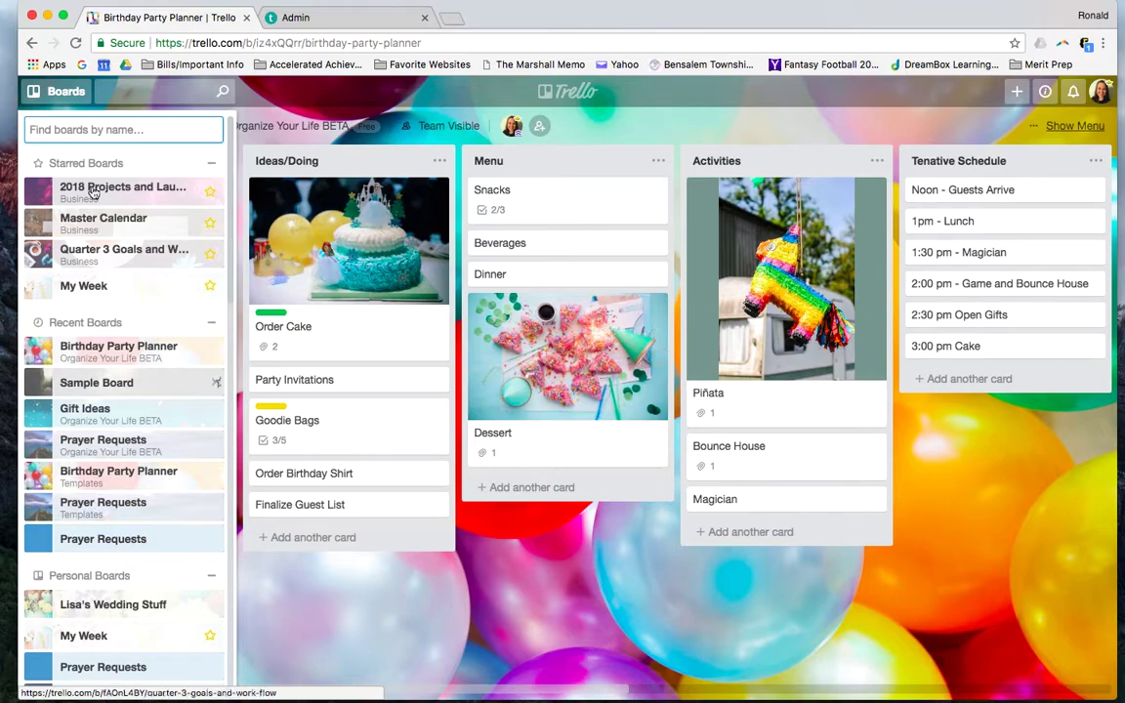
{"action": "left_click", "coordinate": [576, 95]}
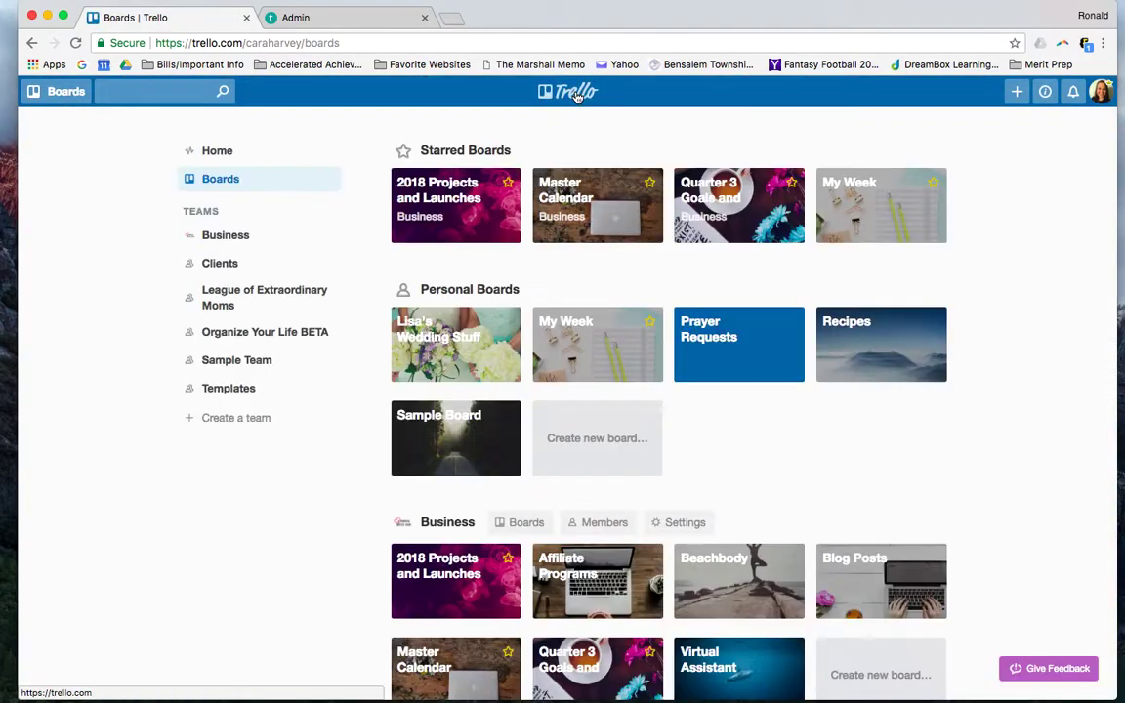
{"action": "left_click", "coordinate": [508, 323]}
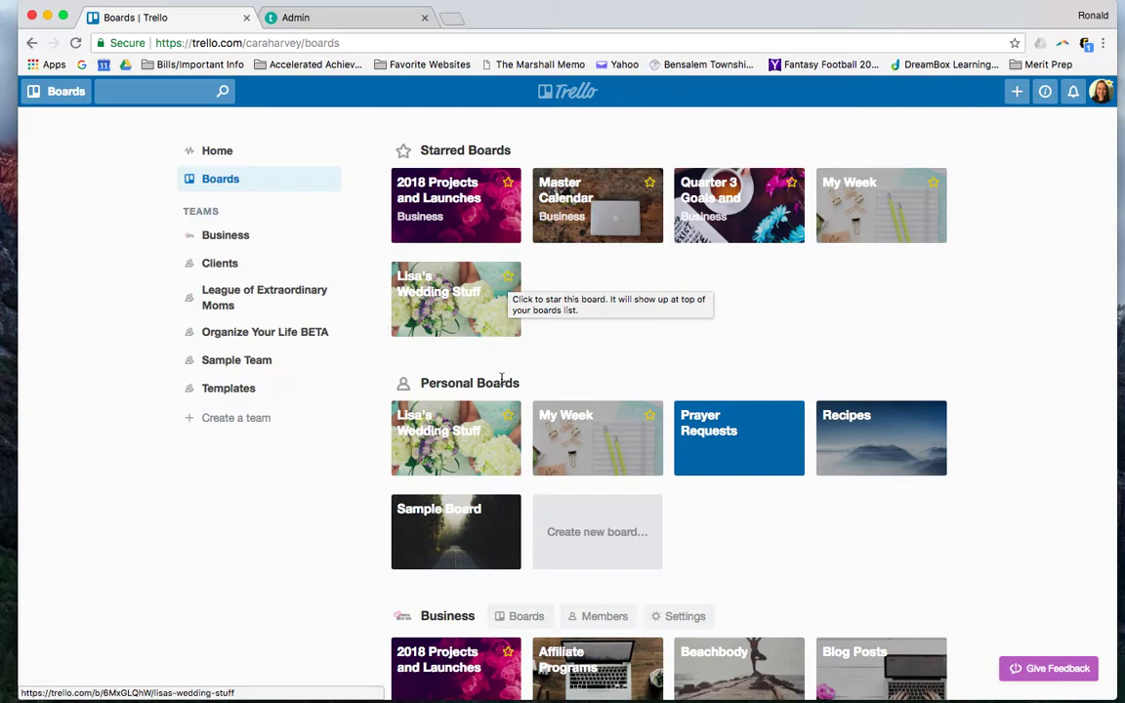
{"action": "left_click", "coordinate": [508, 282]}
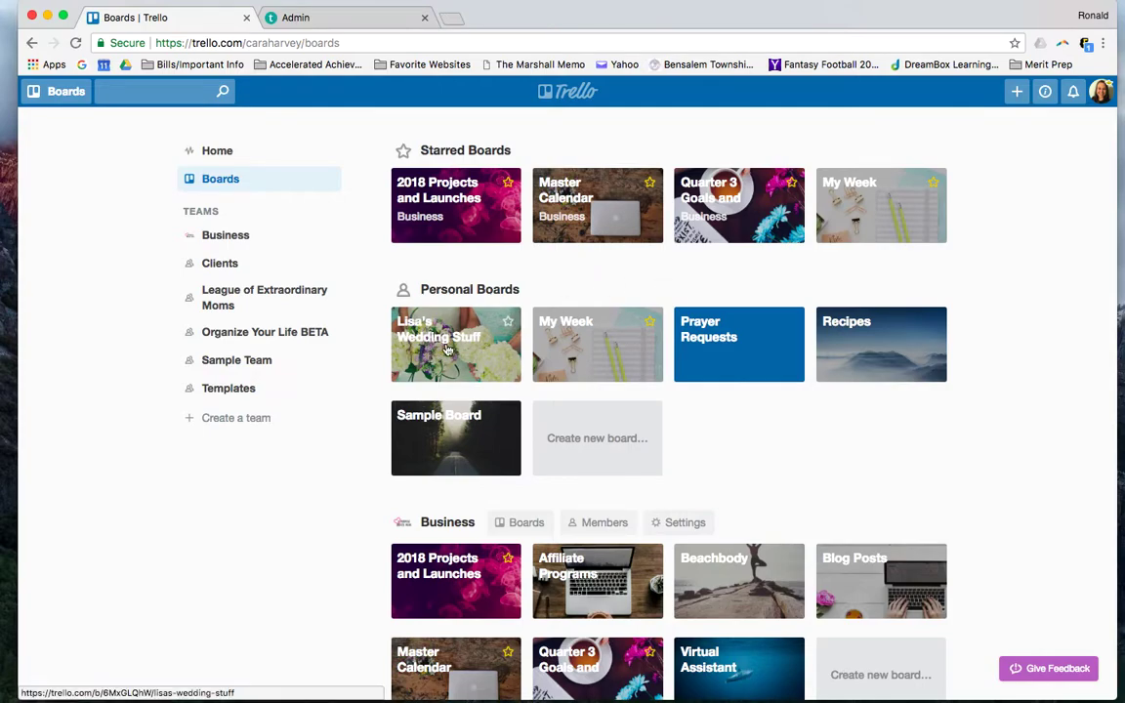
{"action": "left_click", "coordinate": [468, 314]}
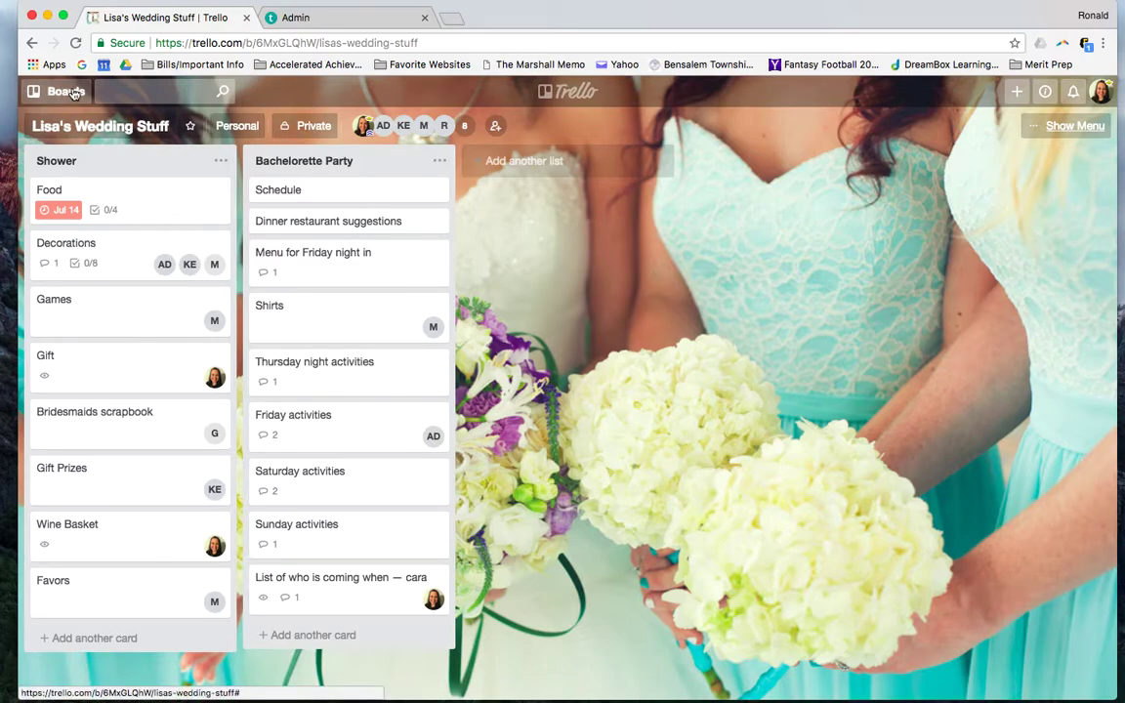
{"action": "left_click", "coordinate": [32, 43]}
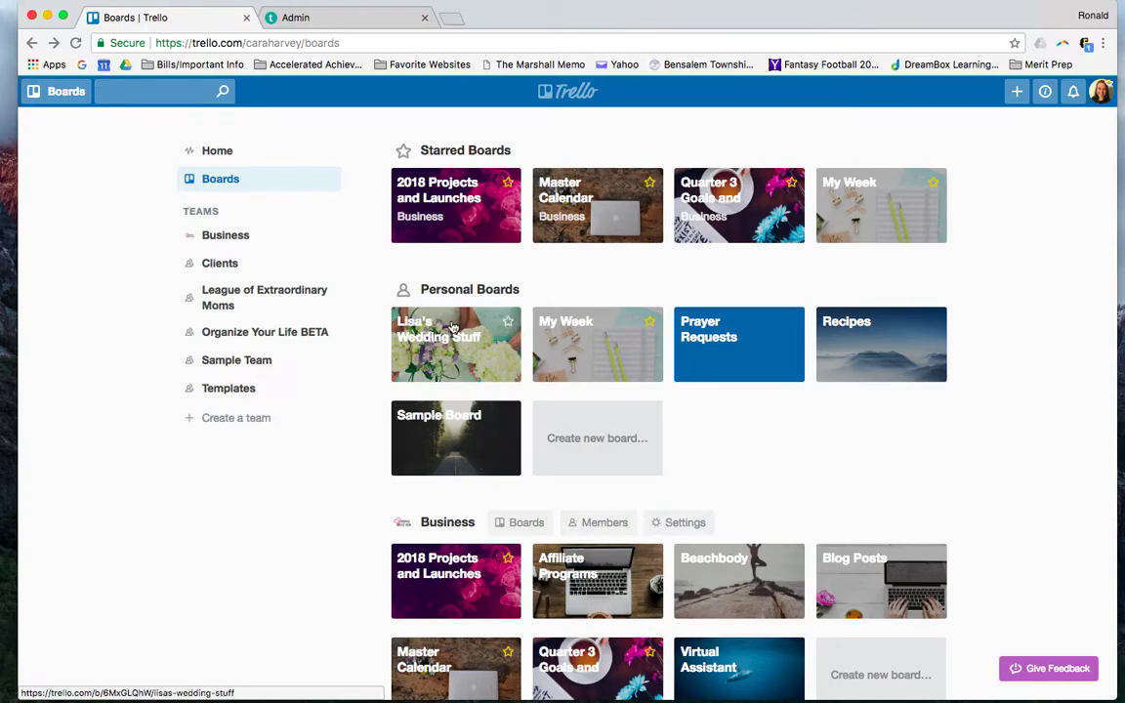
{"action": "scroll", "coordinate": [522, 394], "scroll_direction": "down", "scroll_amount": 10}
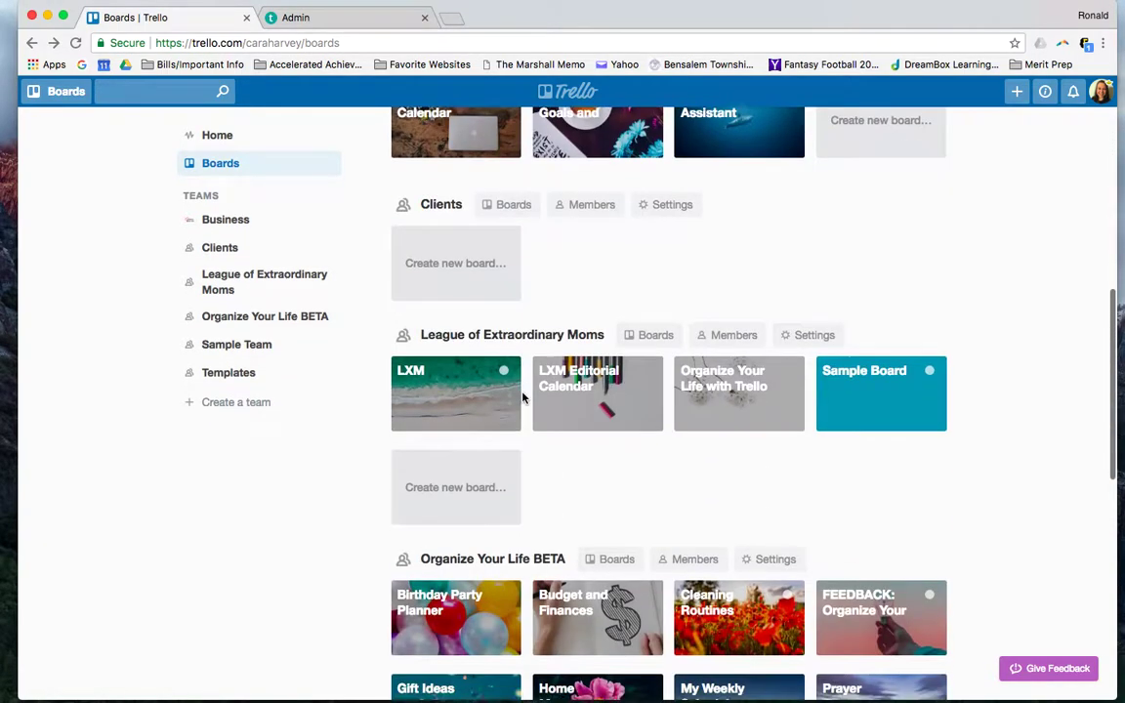
{"action": "scroll", "coordinate": [522, 394], "scroll_direction": "down", "scroll_amount": 5}
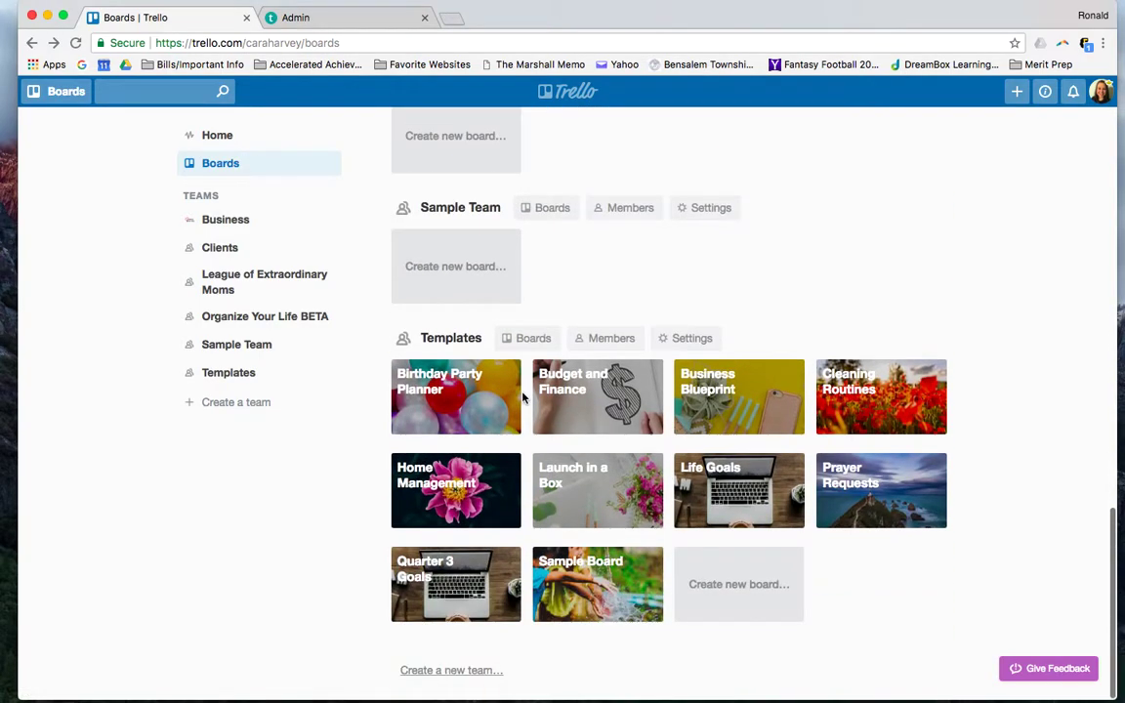